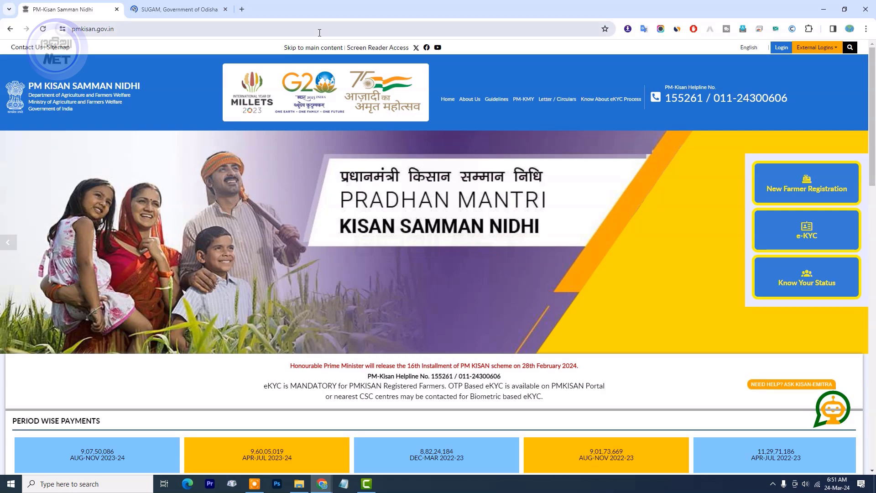
# Switch to the SUGAM, Government of Odisha browser tab.
pyautogui.click(155, 4)
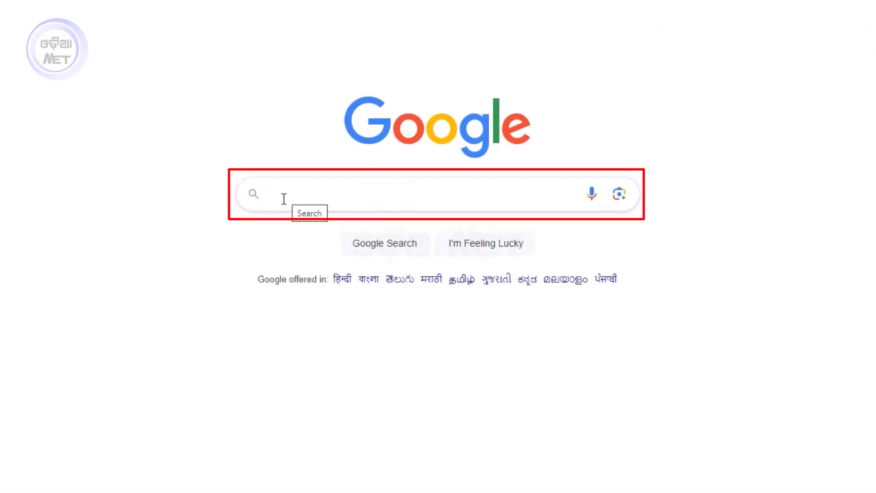
# Search Google for 'krushak odisha portal' and open the Krushak Odisha Portal result.
pyautogui.click(284, 199)
pyautogui.write('krushak odisha portal')
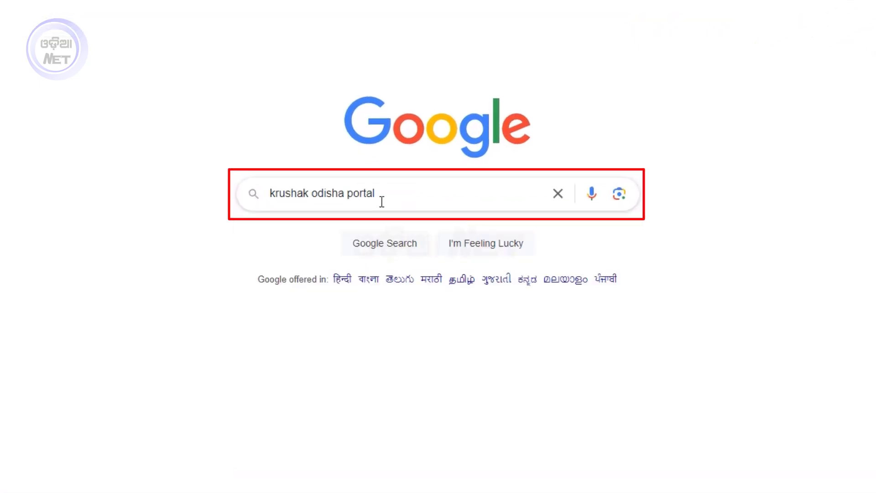
pyautogui.click(392, 246)
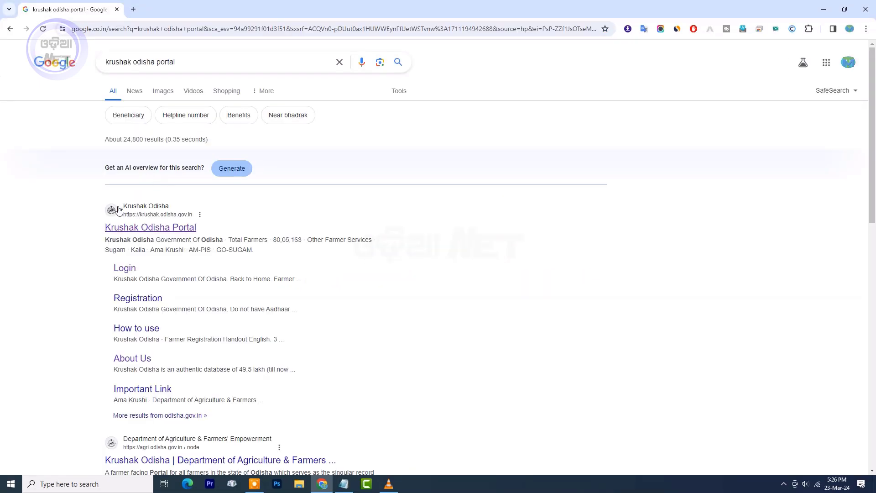
pyautogui.click(164, 231)
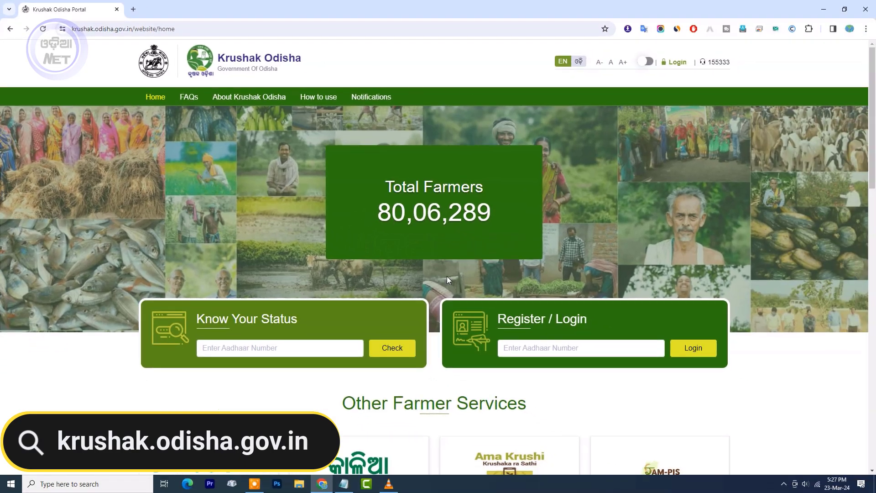
# Log in through Register / Login using the farmer's Aadhaar number.
pyautogui.scroll(-15, 447, 277)
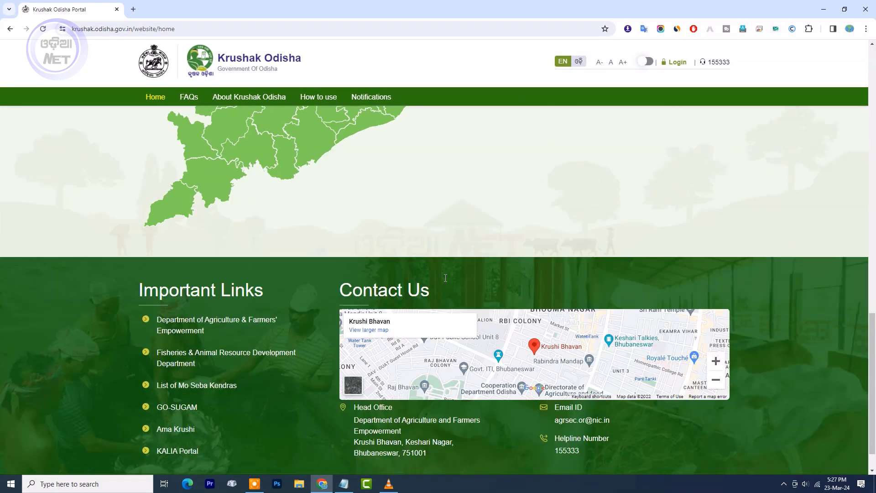
pyautogui.scroll(12, 445, 279)
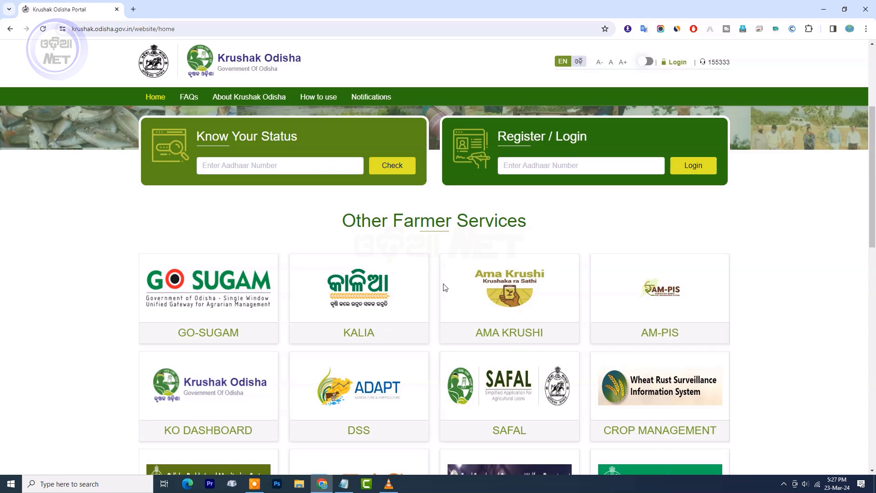
pyautogui.scroll(4, 445, 286)
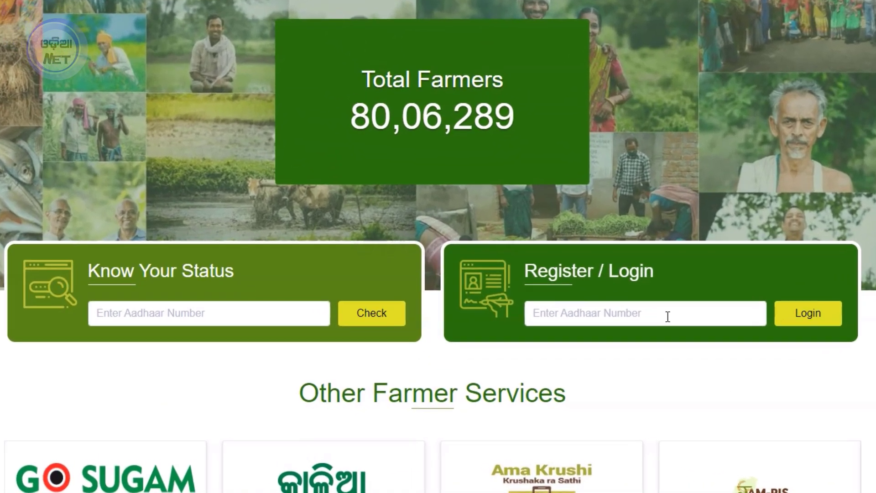
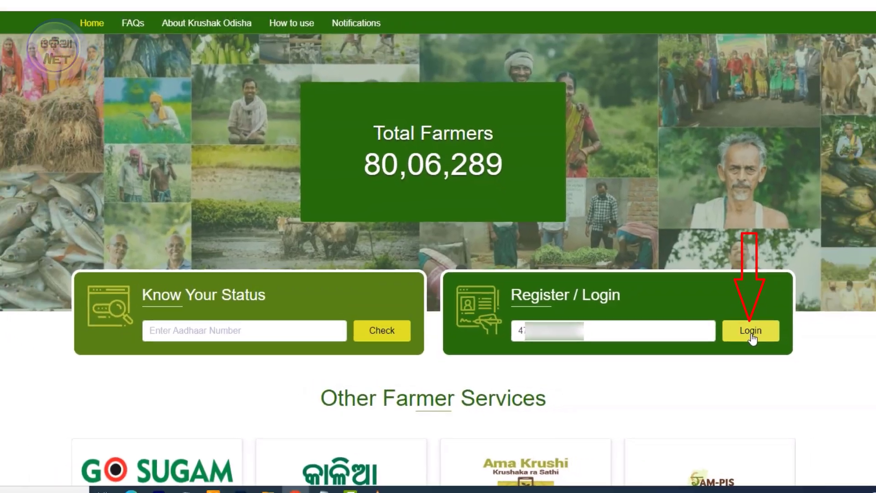
pyautogui.click(810, 322)
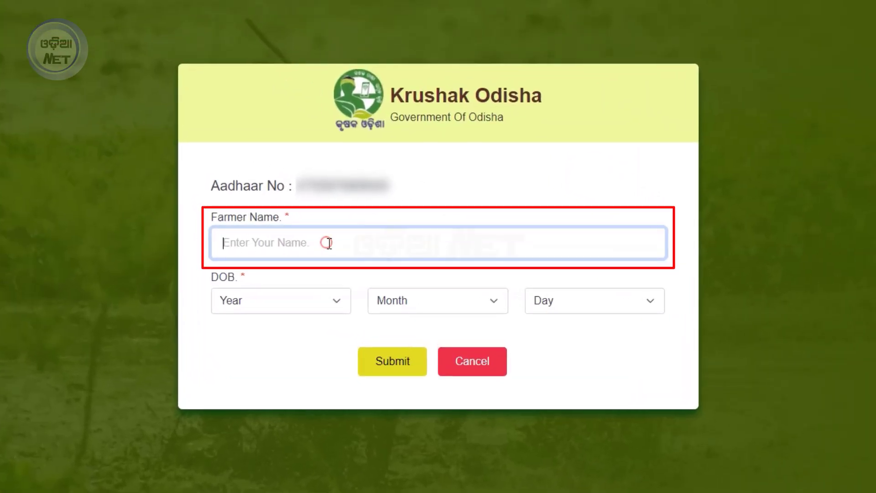
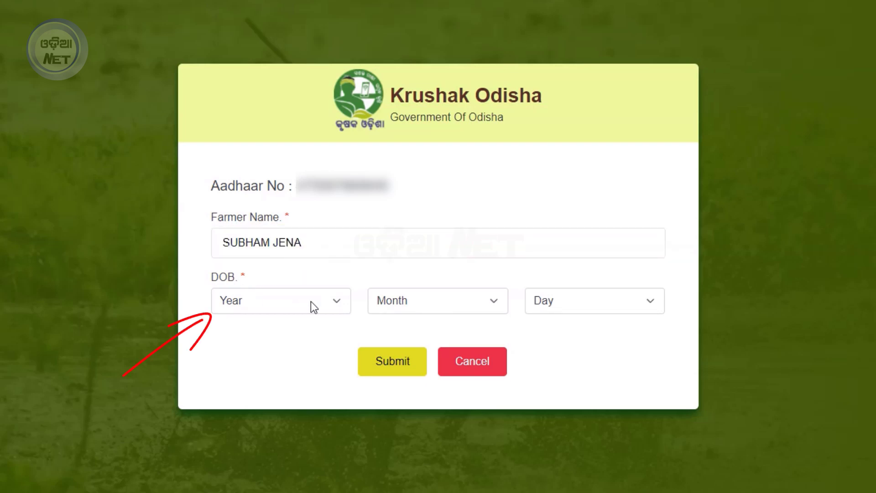
# Enter the farmer's full name and birth year, month and day, submit, and confirm proceeding.
pyautogui.click(311, 301)
pyautogui.scroll(-1, 274, 137)
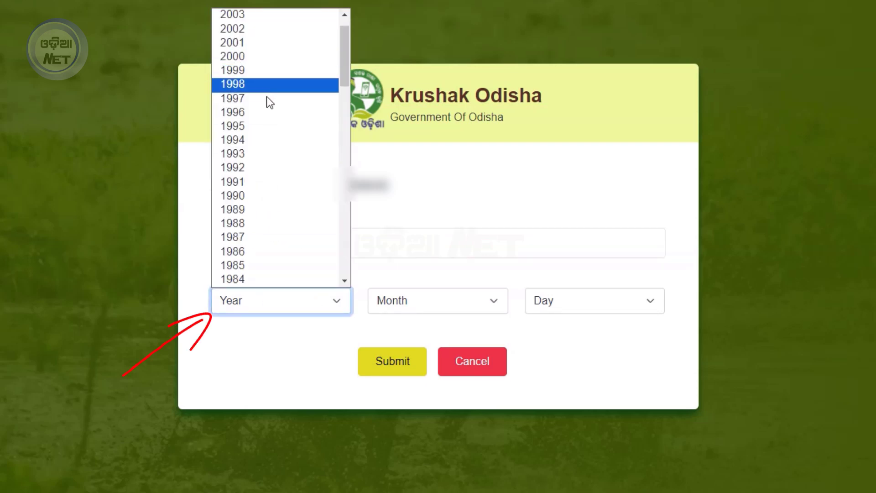
pyautogui.click(251, 57)
pyautogui.click(411, 302)
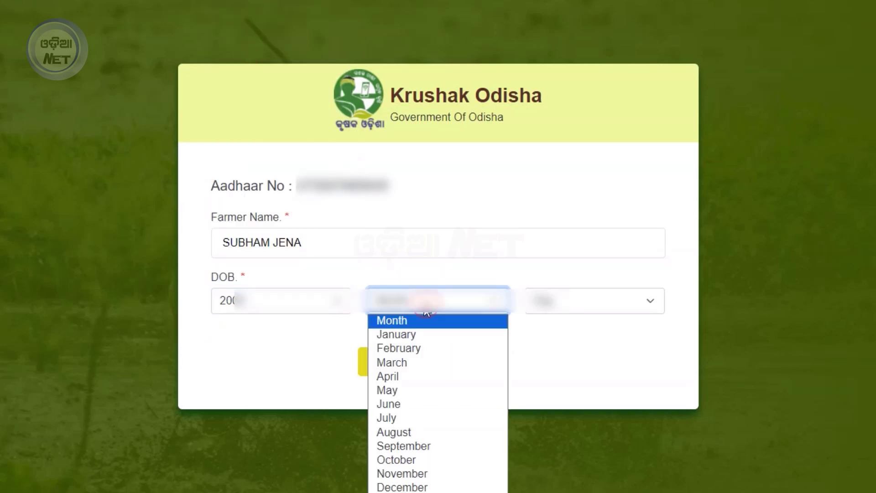
pyautogui.click(421, 353)
pyautogui.click(589, 301)
pyautogui.click(561, 145)
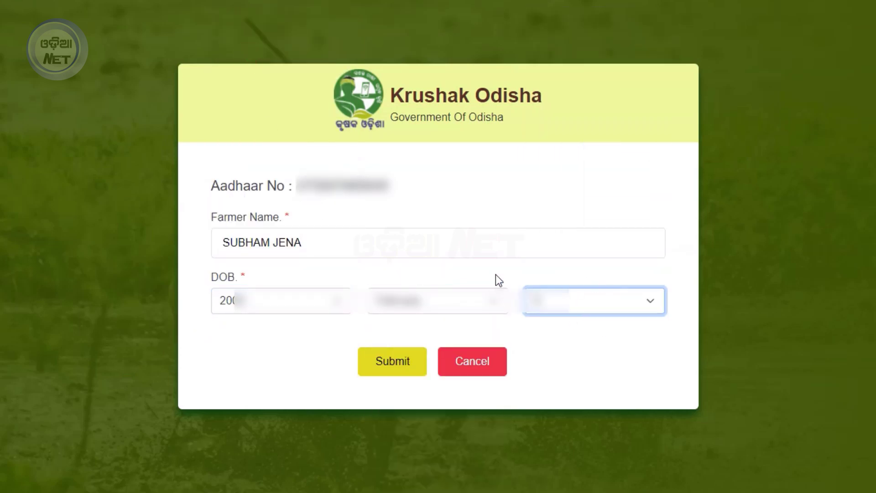
pyautogui.click(395, 366)
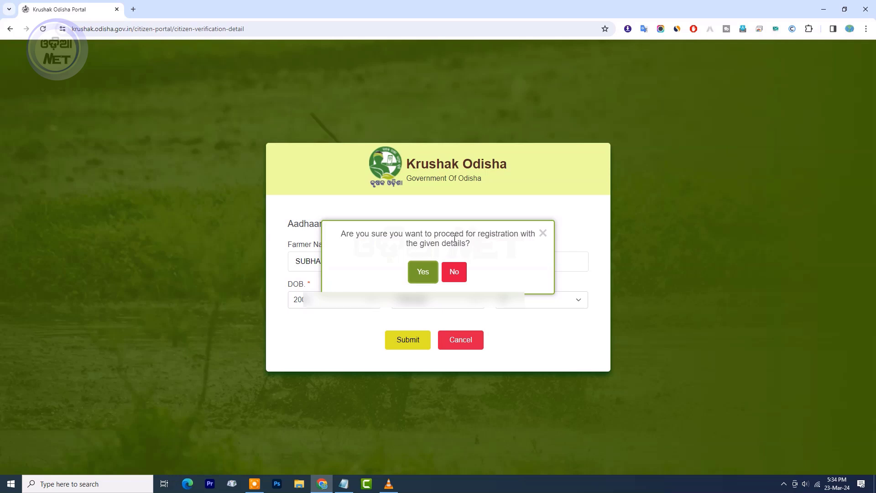
pyautogui.click(423, 273)
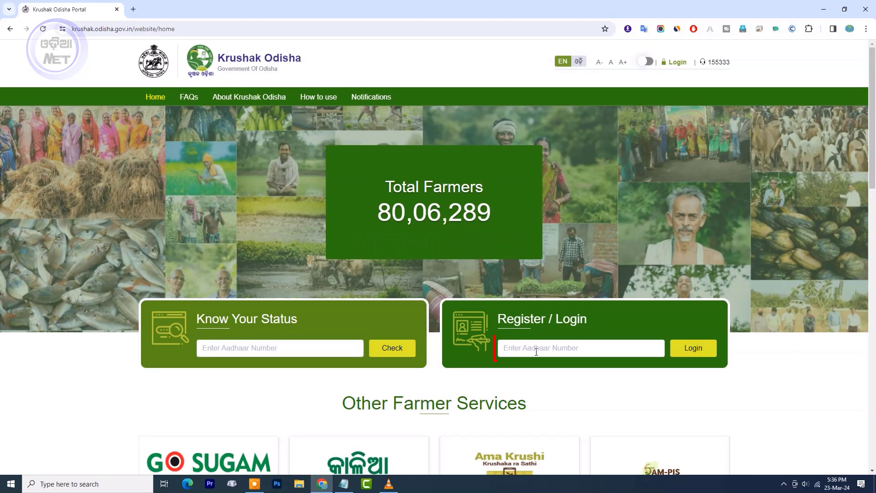
# Log in again with the farmer's Aadhaar number.
pyautogui.click(537, 347)
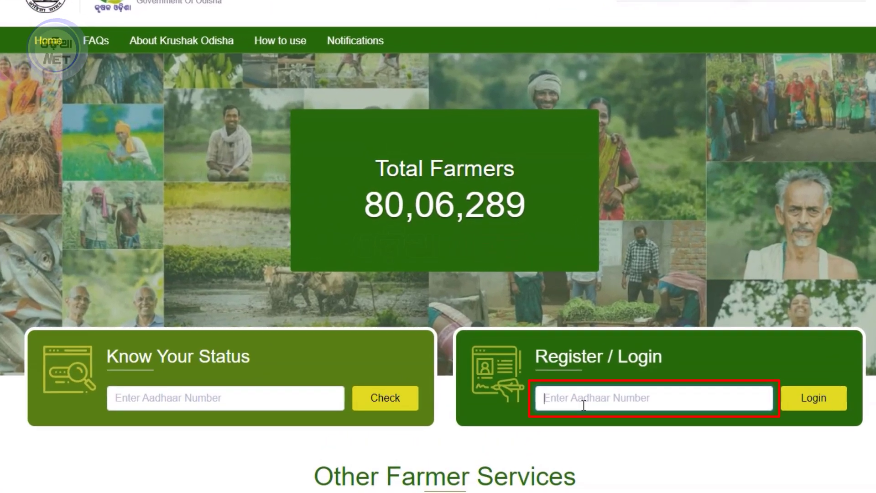
pyautogui.write('88')
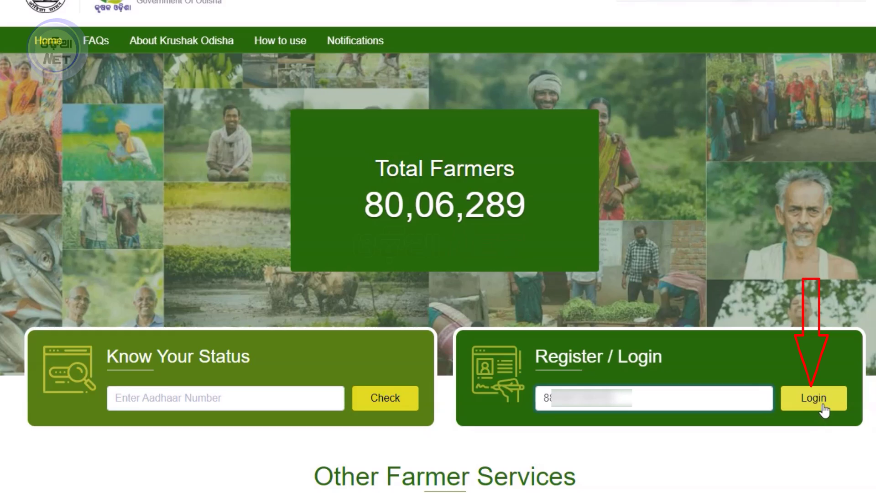
pyautogui.click(823, 406)
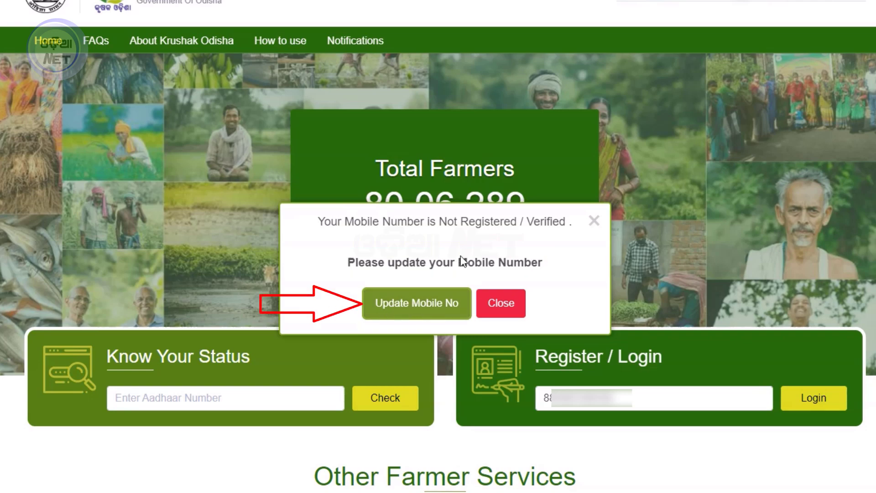
# Fill the Mobile Number Update form with Aadhaar, farmer name and mobile number, and request an OTP.
pyautogui.click(437, 307)
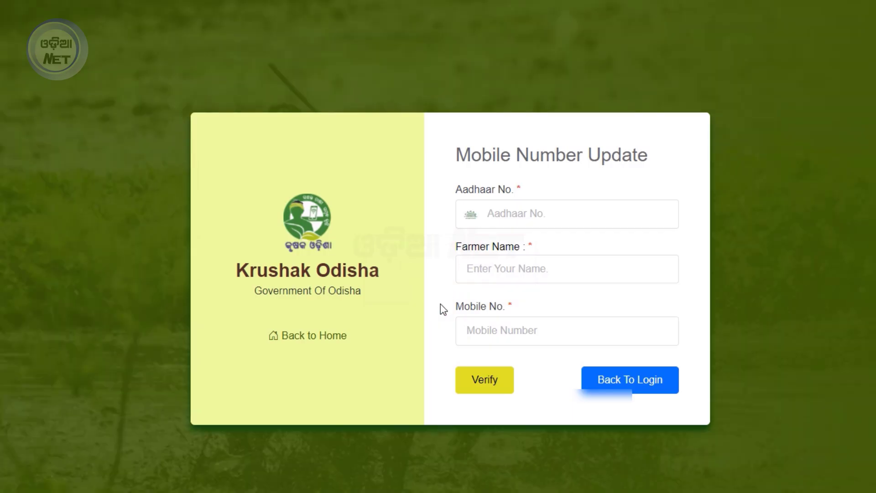
pyautogui.click(531, 215)
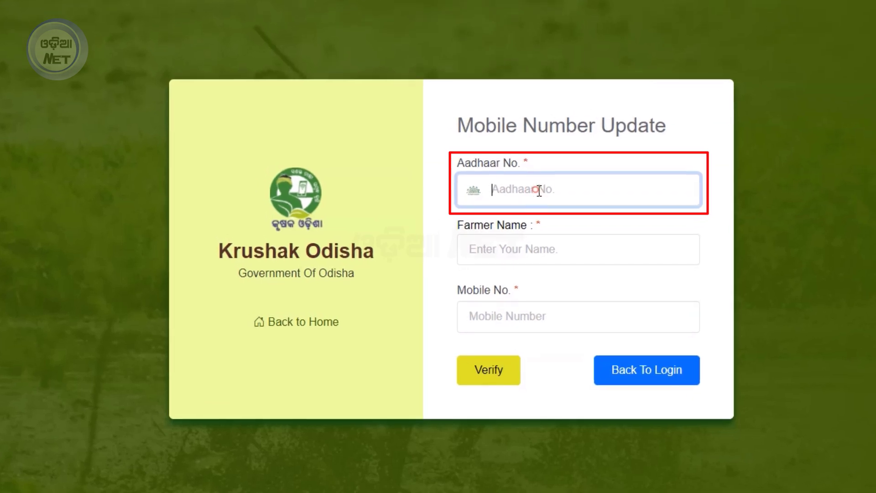
pyautogui.write('8')
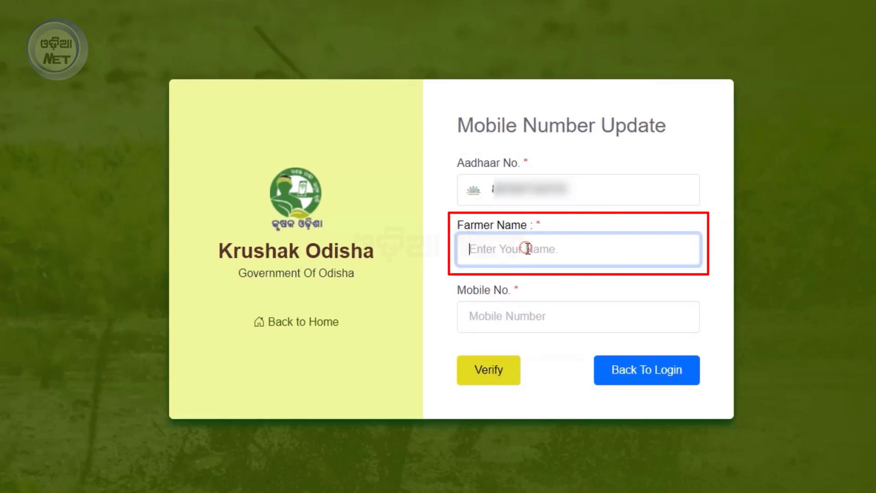
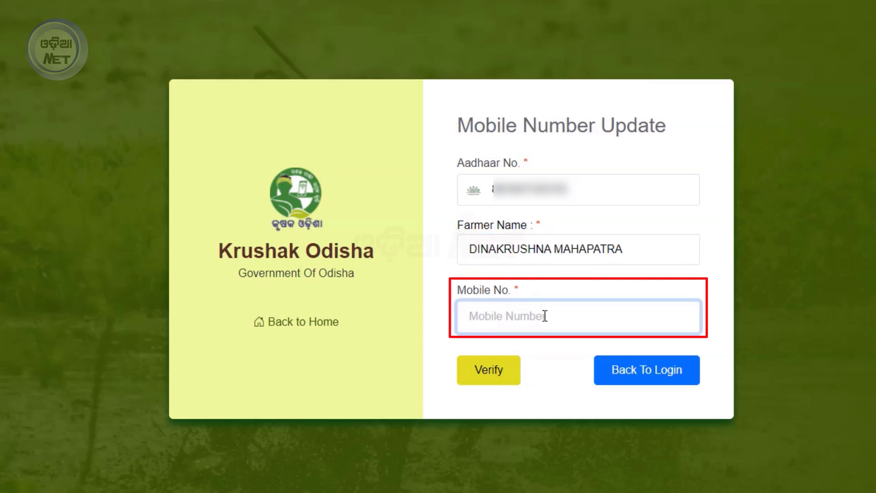
pyautogui.write('904')
pyautogui.write('0')
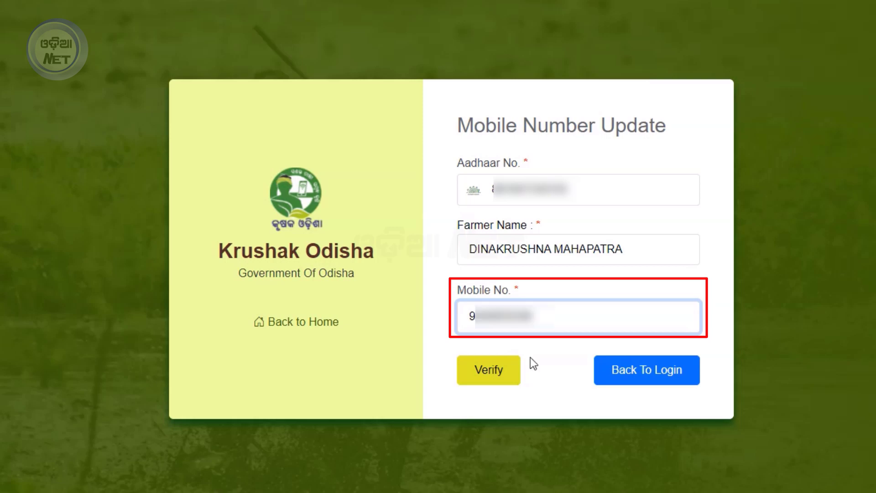
pyautogui.click(493, 373)
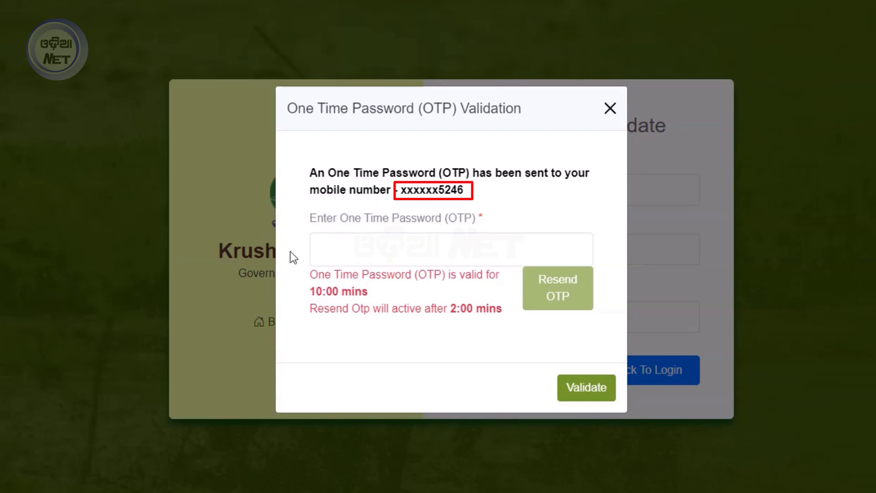
# Validate the received OTP and choose Update Profile on the farmer dashboard.
pyautogui.click(463, 256)
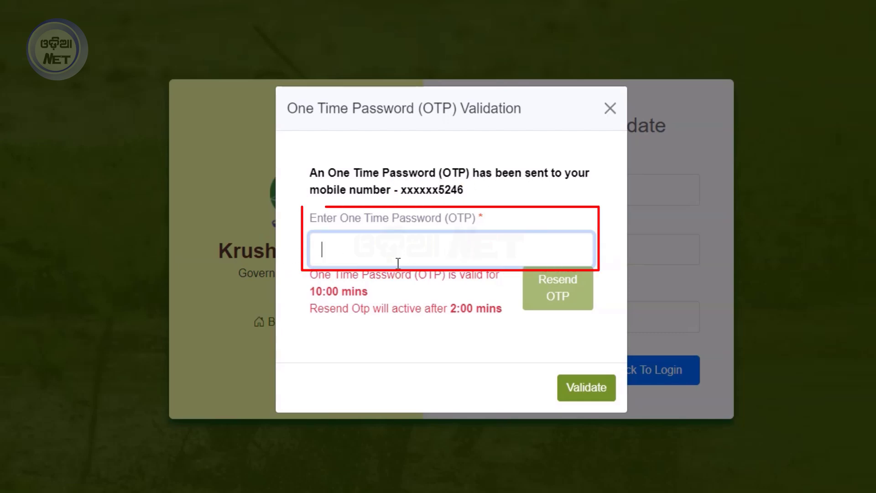
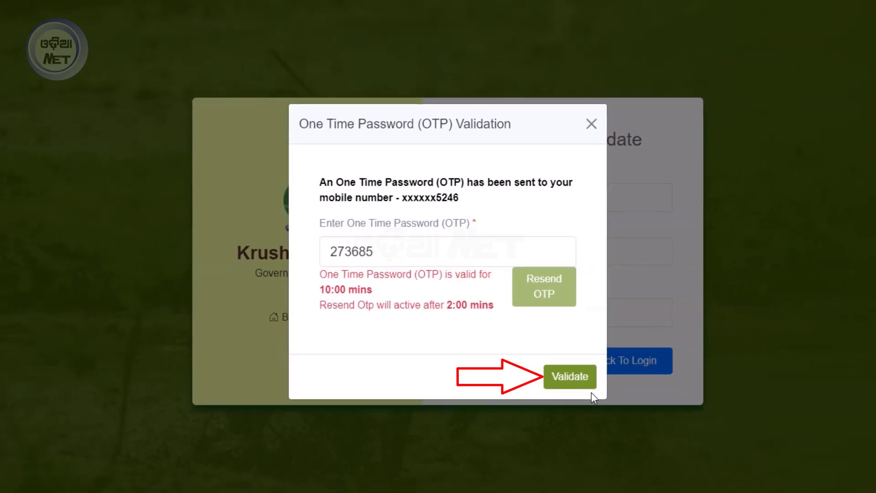
pyautogui.click(579, 375)
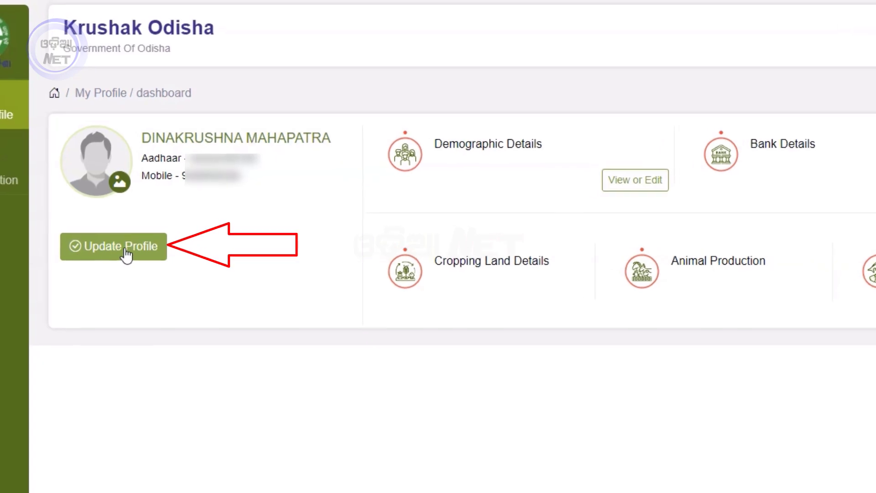
pyautogui.click(131, 218)
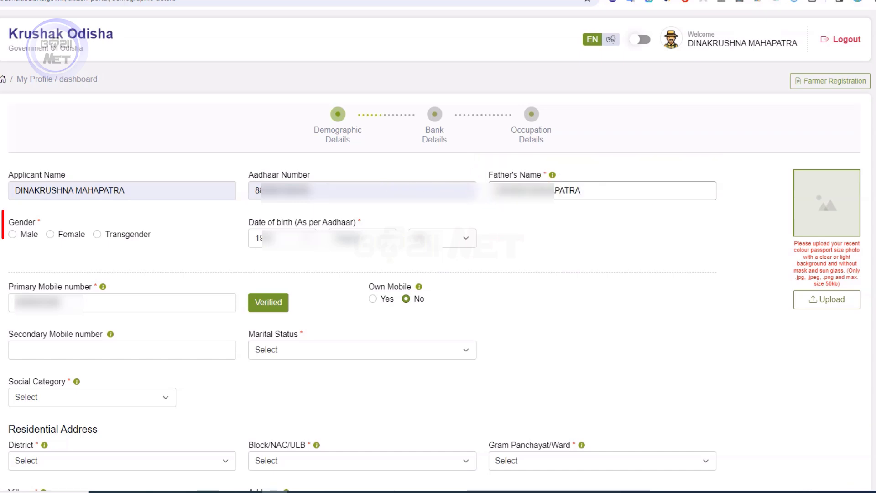
# Set gender to Male, mark the mobile as the farmer's own, and upload the passport photo.
pyautogui.click(13, 189)
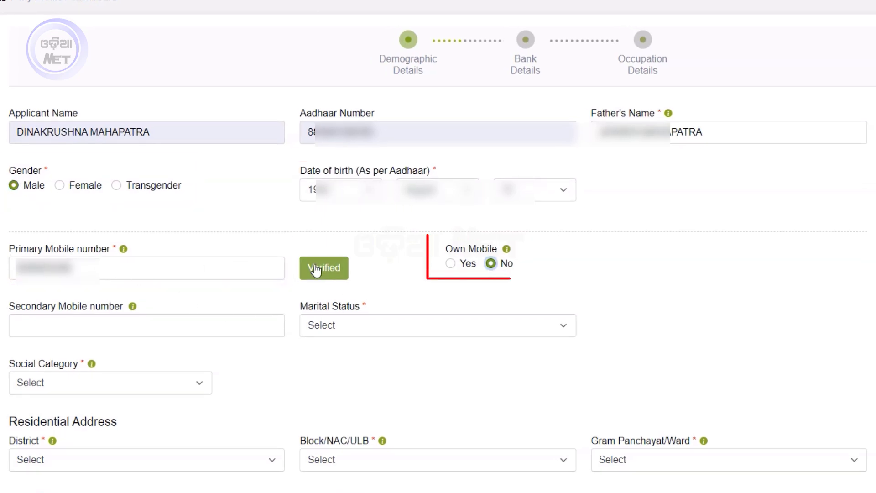
pyautogui.click(451, 264)
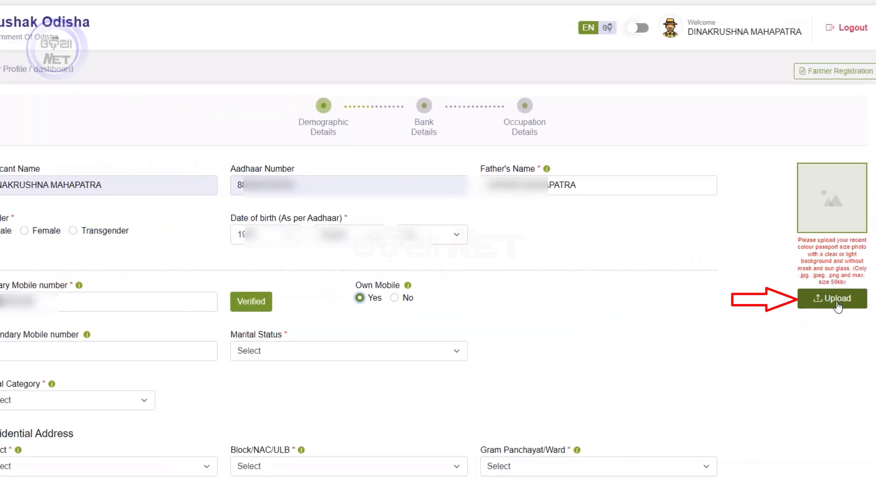
pyautogui.click(838, 301)
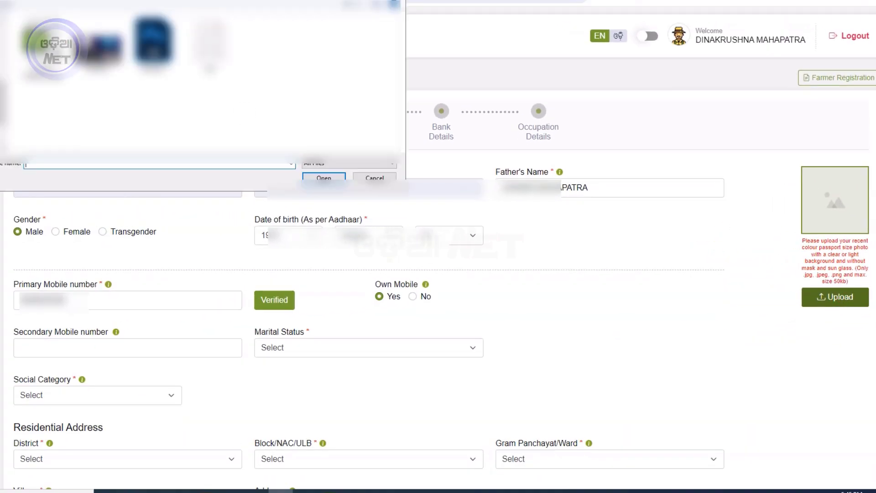
pyautogui.click(1, 59)
pyautogui.click(44, 60)
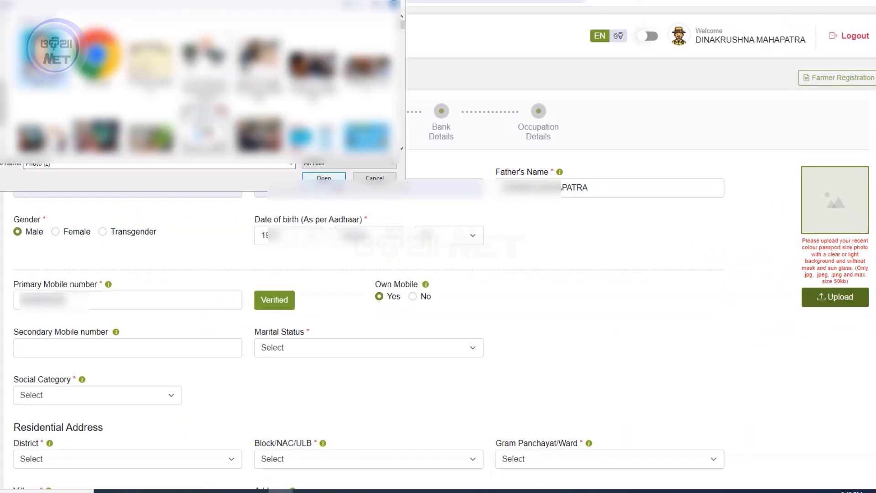
pyautogui.click(330, 178)
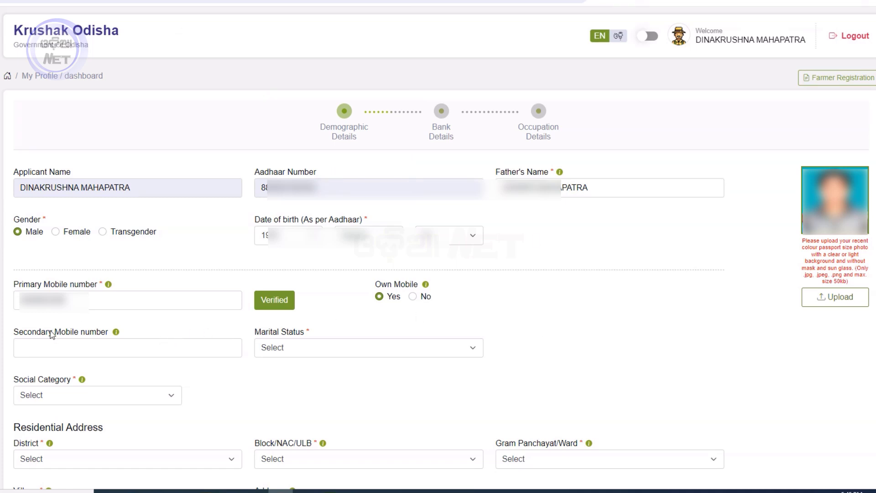
# Set marital status to Single and social category to General.
pyautogui.click(75, 346)
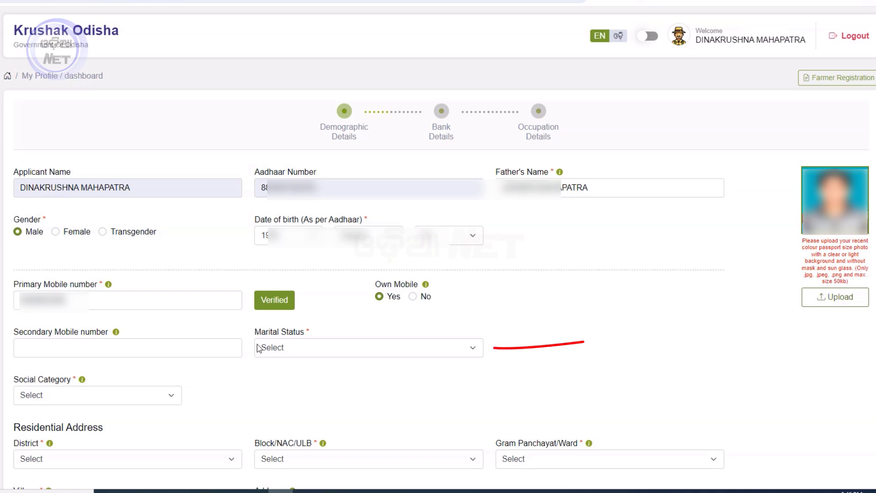
pyautogui.click(321, 347)
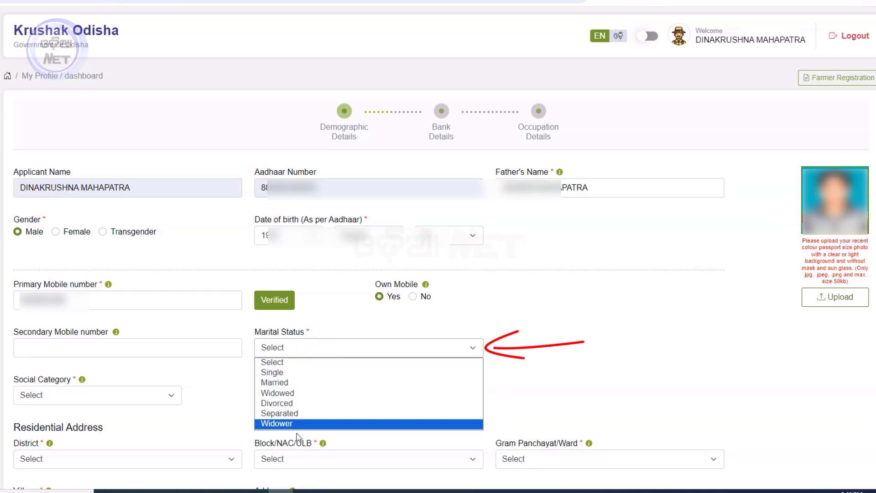
pyautogui.click(281, 373)
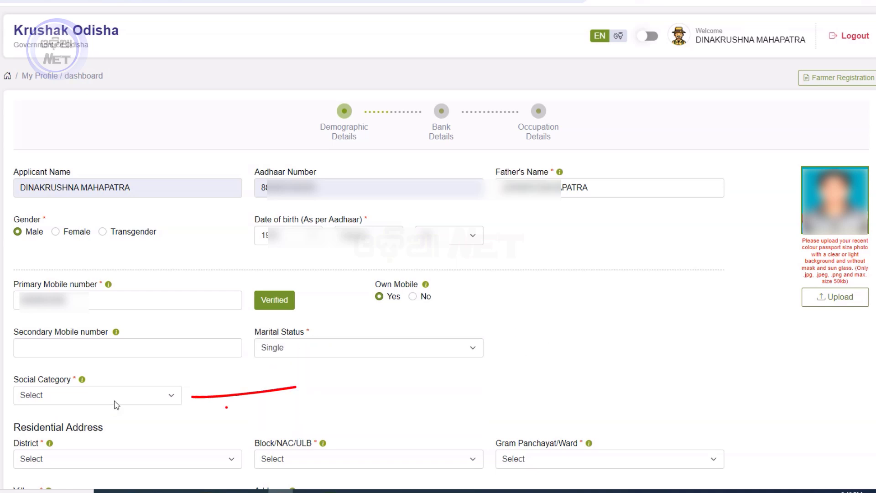
pyautogui.click(148, 396)
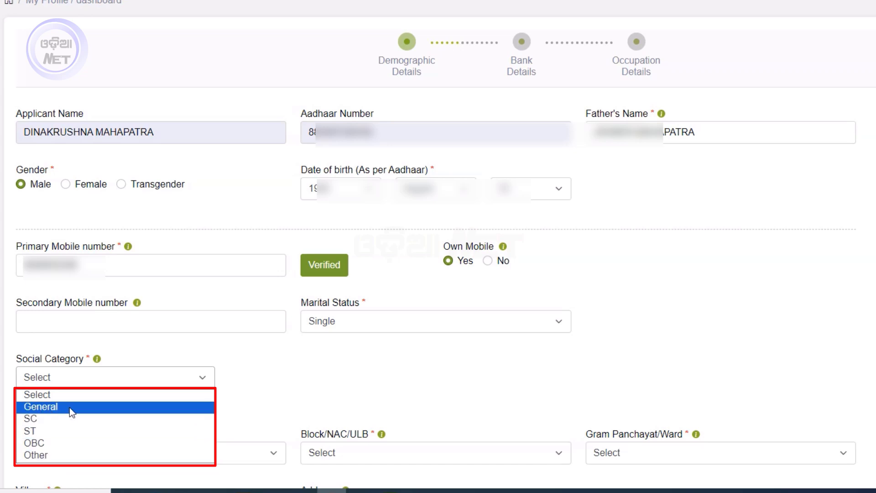
pyautogui.click(69, 407)
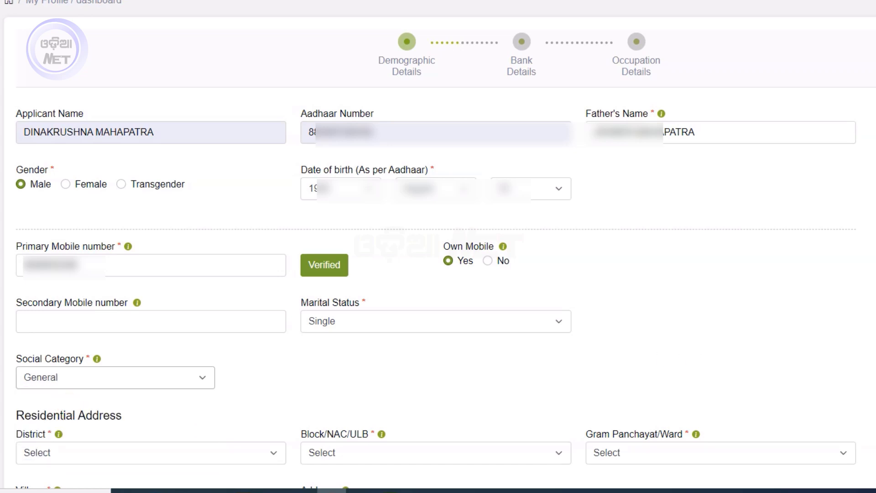
pyautogui.scroll(-3, 550, 269)
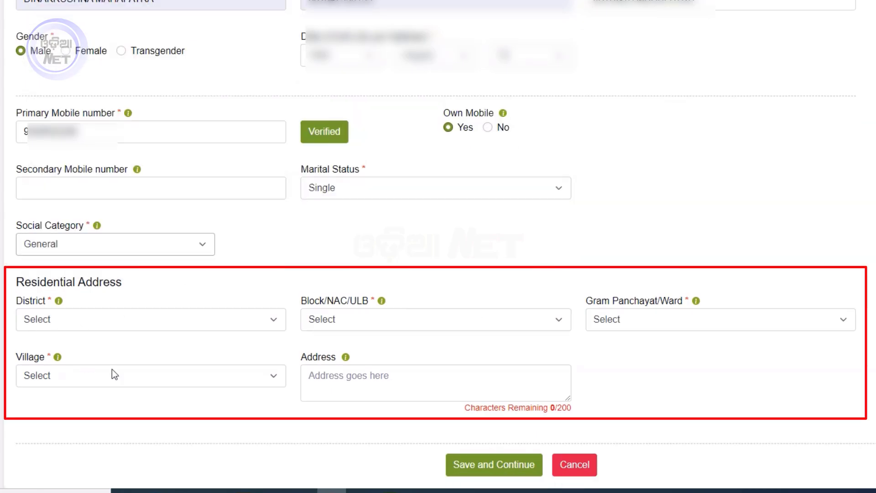
# Choose district BALASORE plus the farmer's block, gram panchayat and village.
pyautogui.click(41, 327)
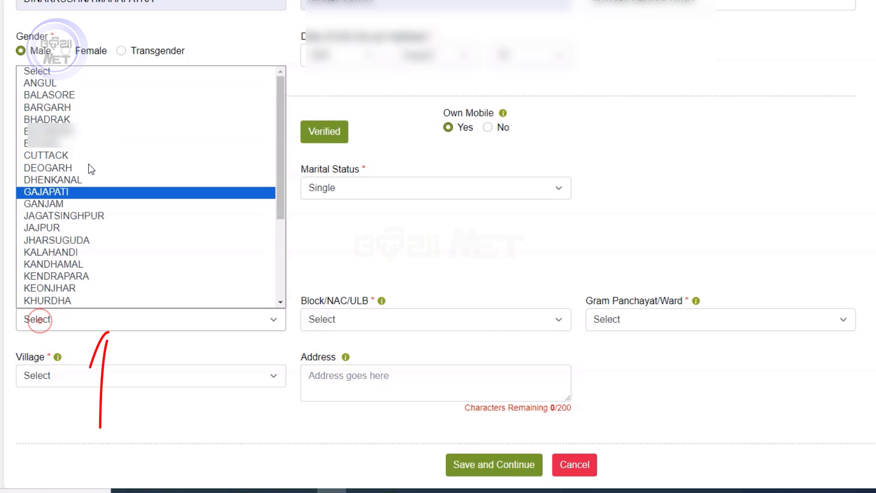
pyautogui.click(80, 100)
pyautogui.click(383, 322)
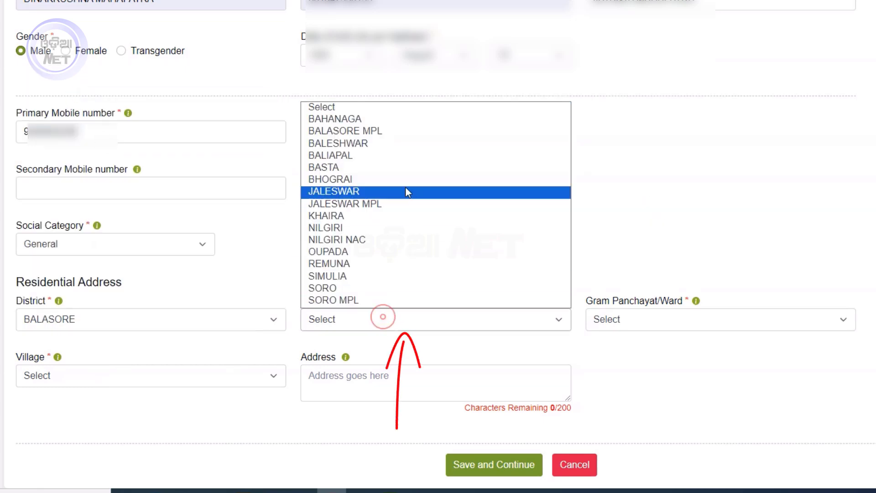
pyautogui.click(374, 144)
pyautogui.click(642, 327)
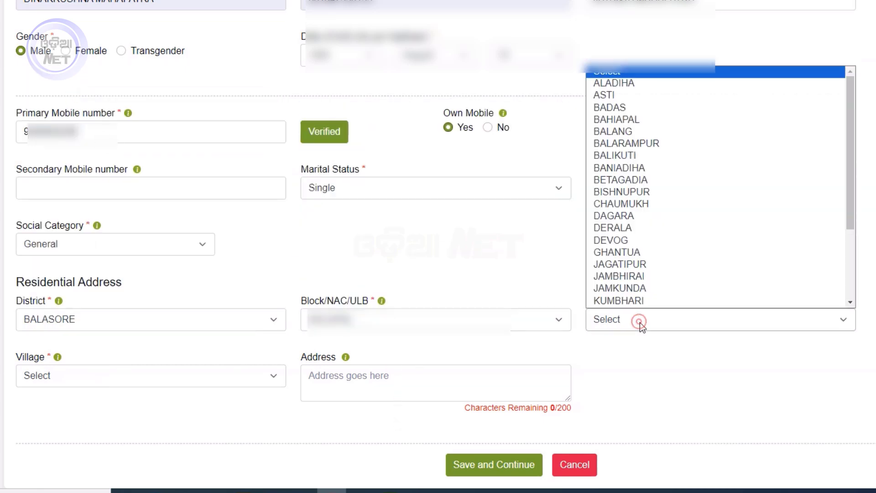
pyautogui.scroll(-1, 639, 206)
pyautogui.click(634, 155)
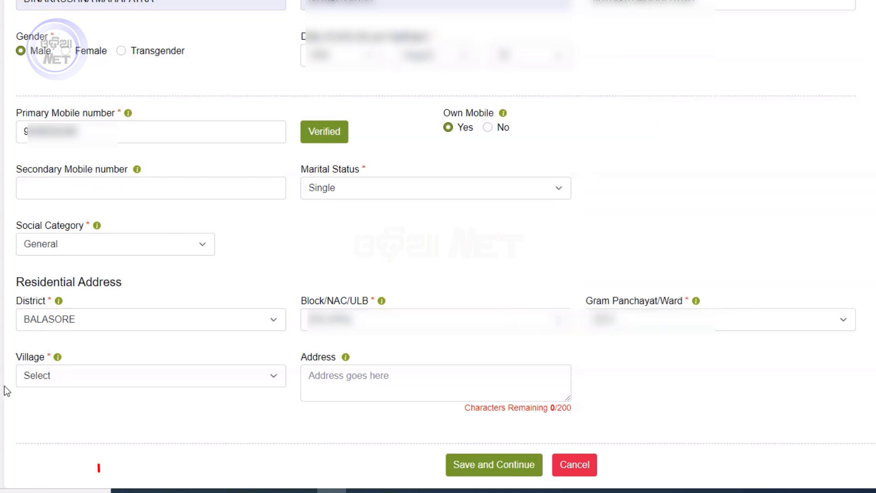
pyautogui.click(99, 381)
pyautogui.click(110, 241)
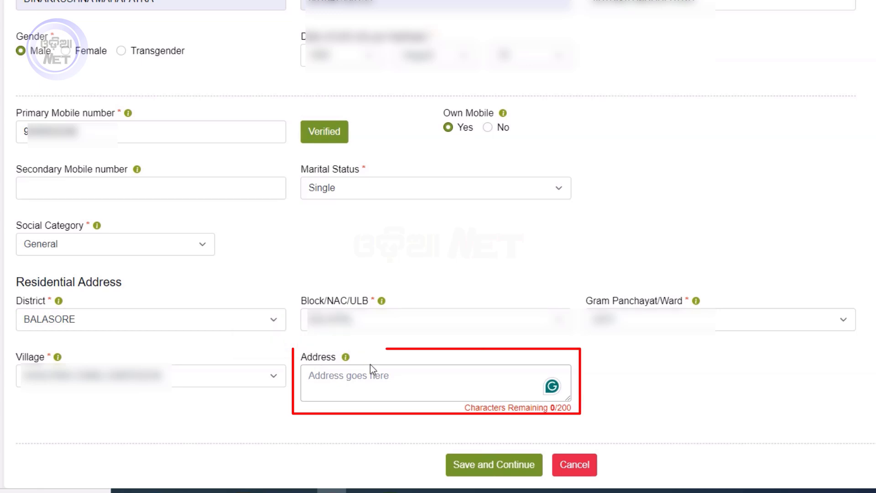
# Enter the residential address, then save the Demographic Details and confirm.
pyautogui.moveTo(345, 357)
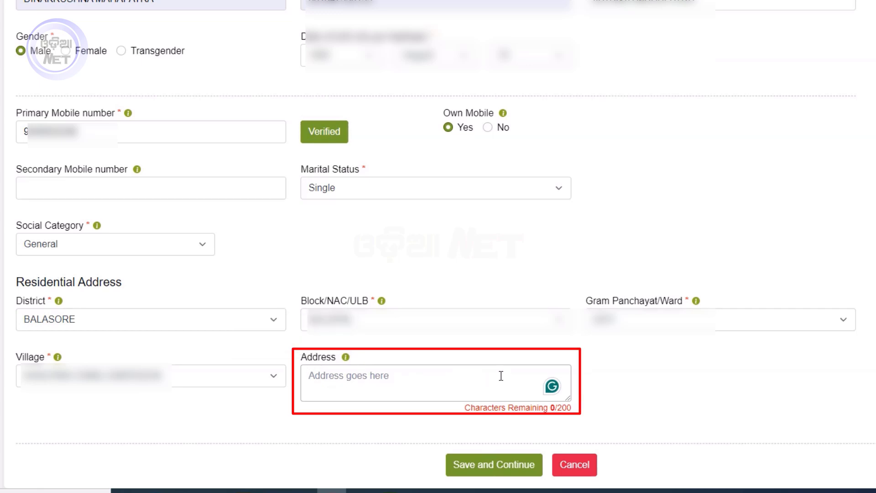
pyautogui.write('AT')
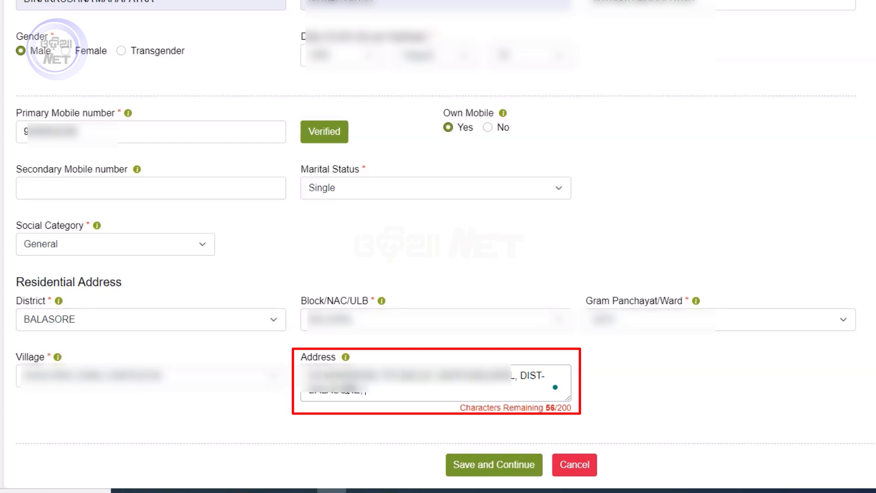
pyautogui.write('P')
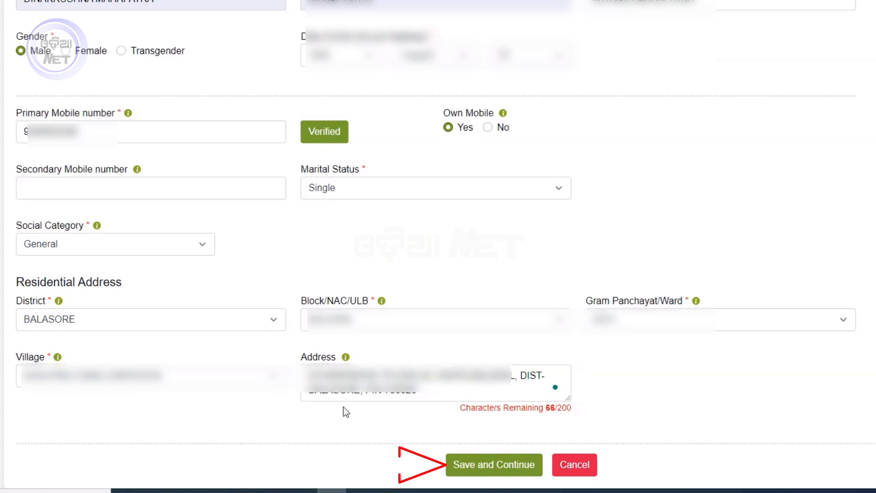
pyautogui.click(502, 464)
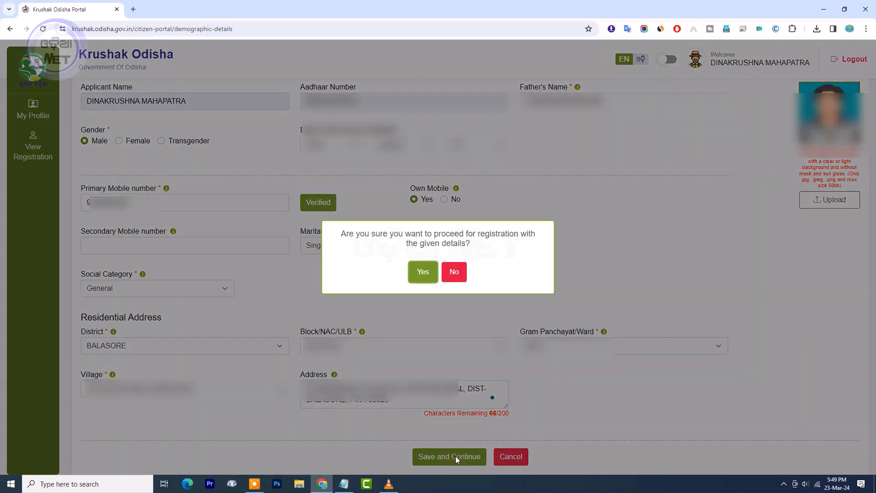
pyautogui.click(423, 272)
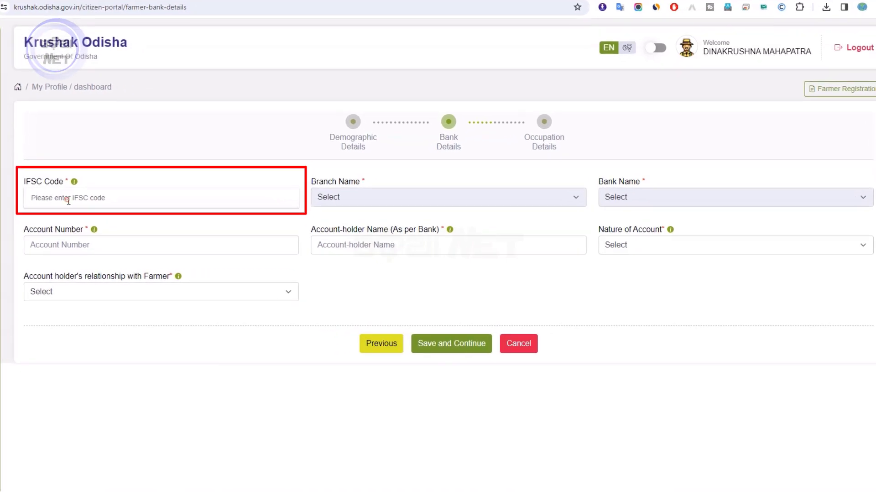
# Set the IFSC code to the Bank of India branch match found by typing BKI.
pyautogui.click(68, 200)
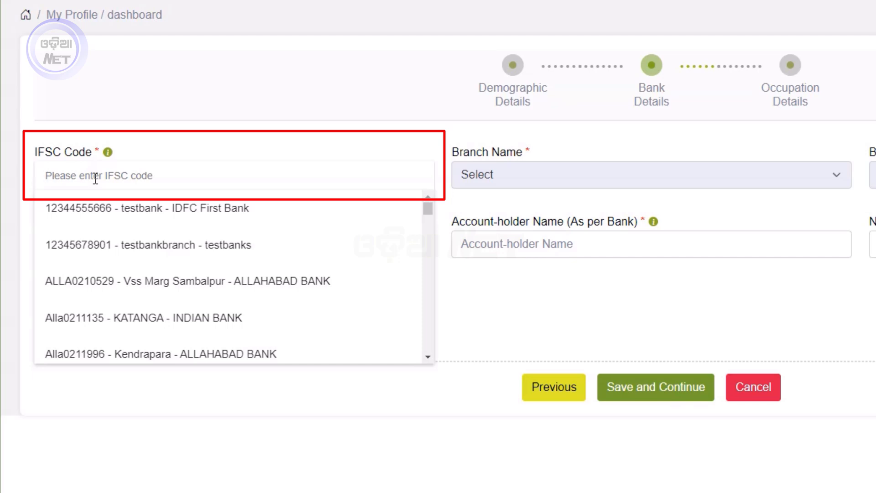
pyautogui.write('BKID')
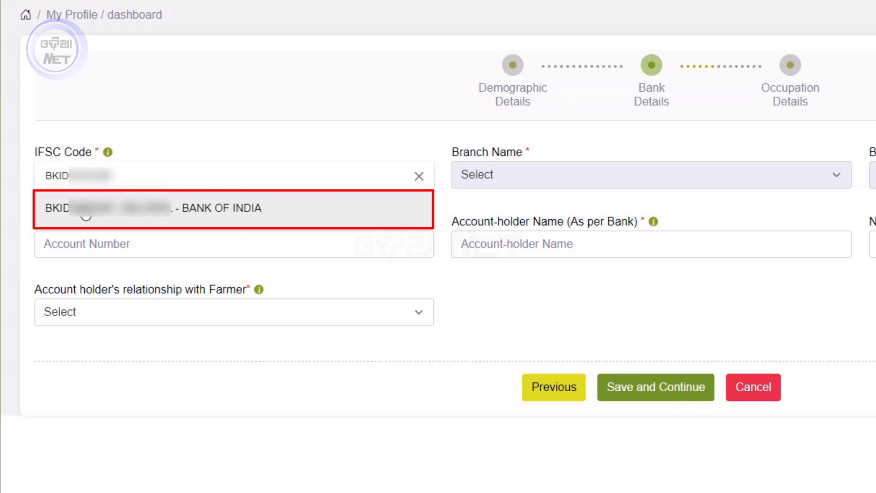
pyautogui.click(91, 215)
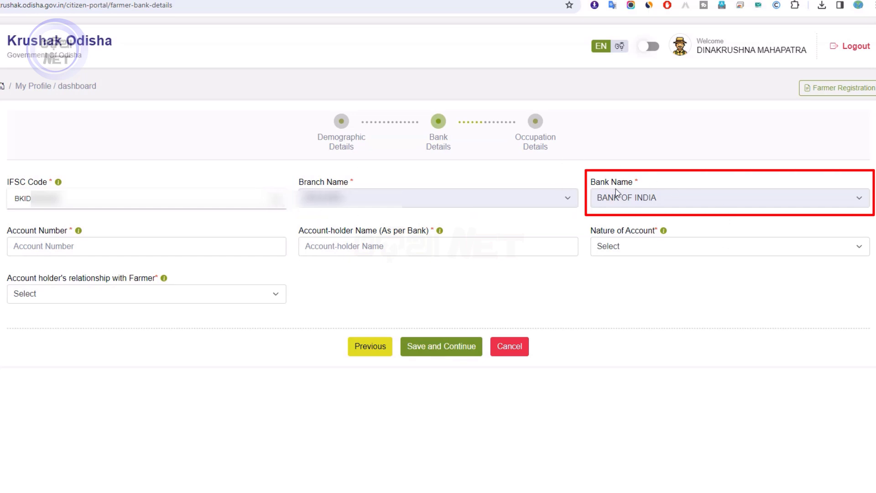
# Enter the bank account number and accept the portal's valid-account confirmation.
pyautogui.click(40, 246)
pyautogui.write('54')
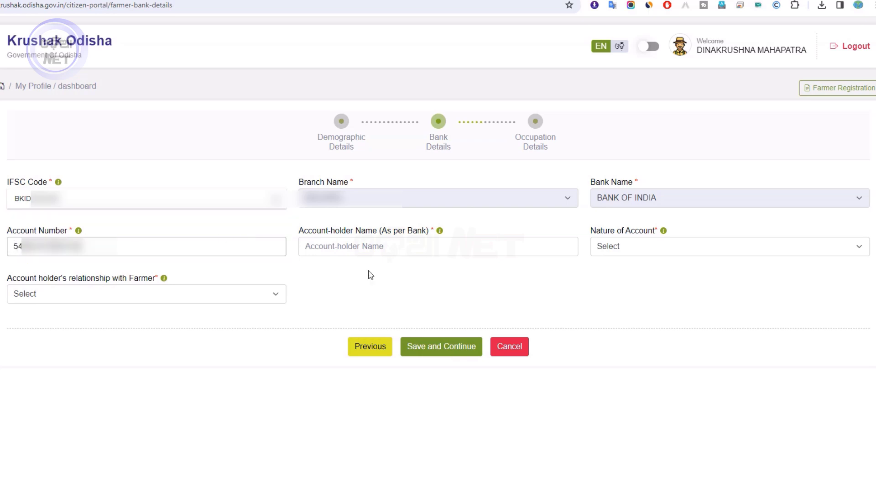
pyautogui.click(372, 270)
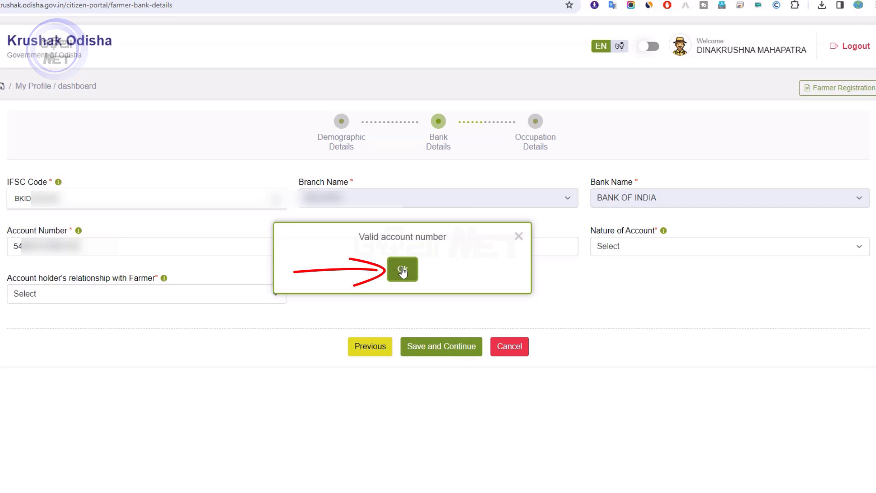
pyautogui.click(402, 271)
pyautogui.click(307, 246)
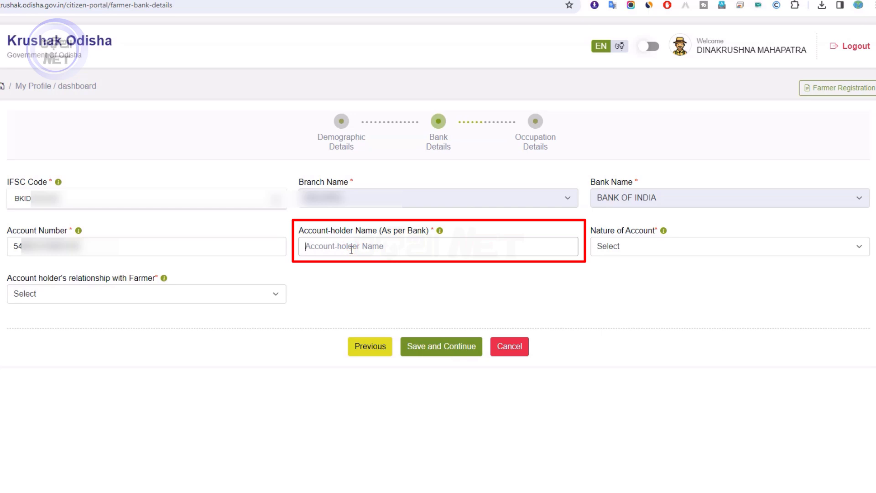
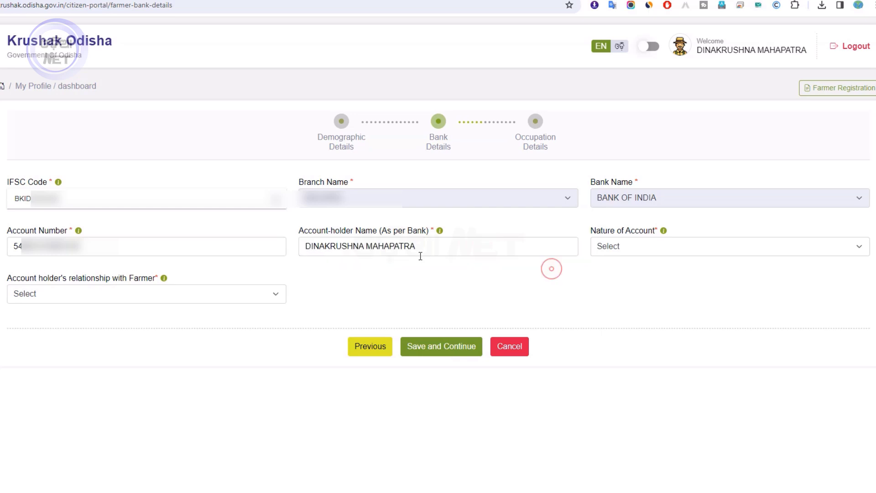
# Enter the account holder's name and set the nature of account to Savings.
pyautogui.click(658, 249)
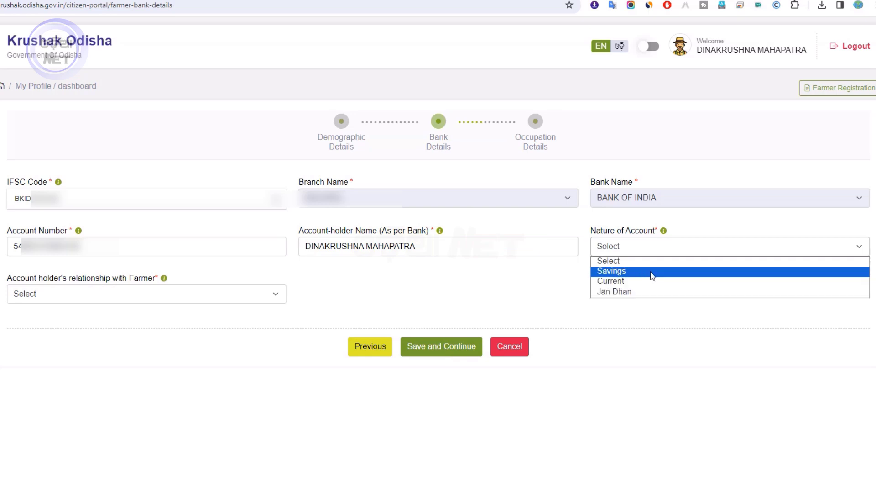
pyautogui.click(631, 272)
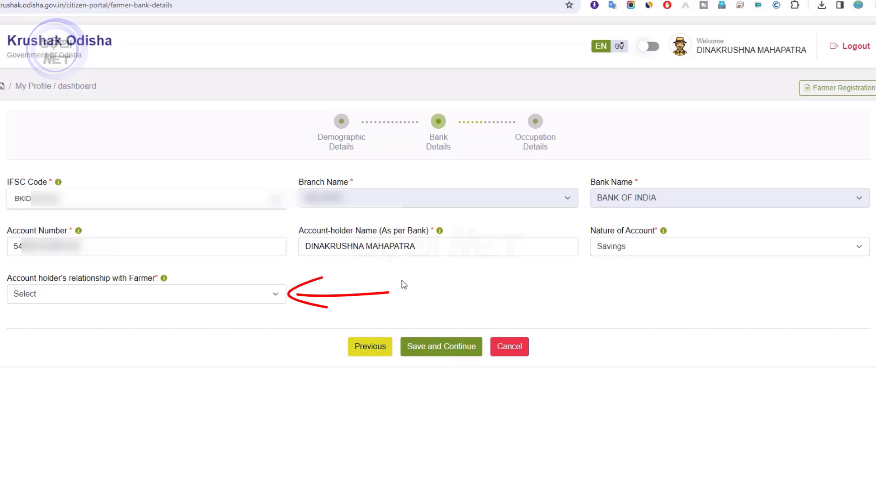
# Set the account holder's relationship to Self, then save the bank details and confirm.
pyautogui.click(115, 293)
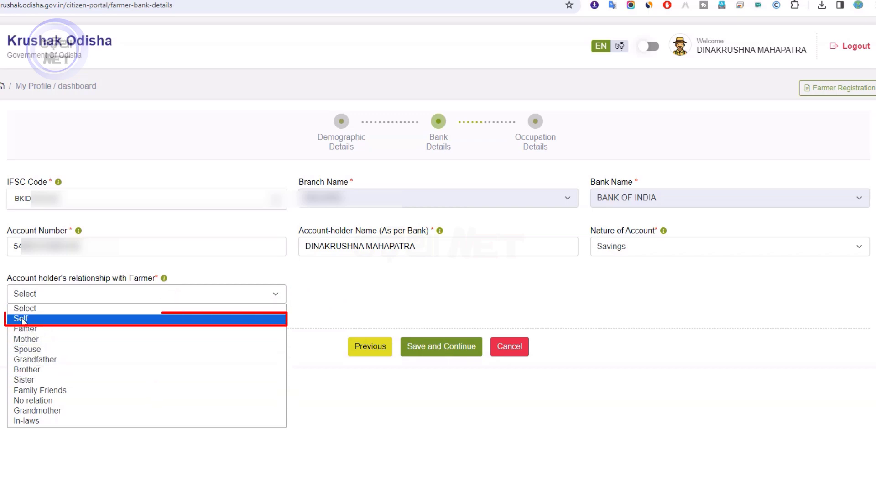
pyautogui.click(117, 323)
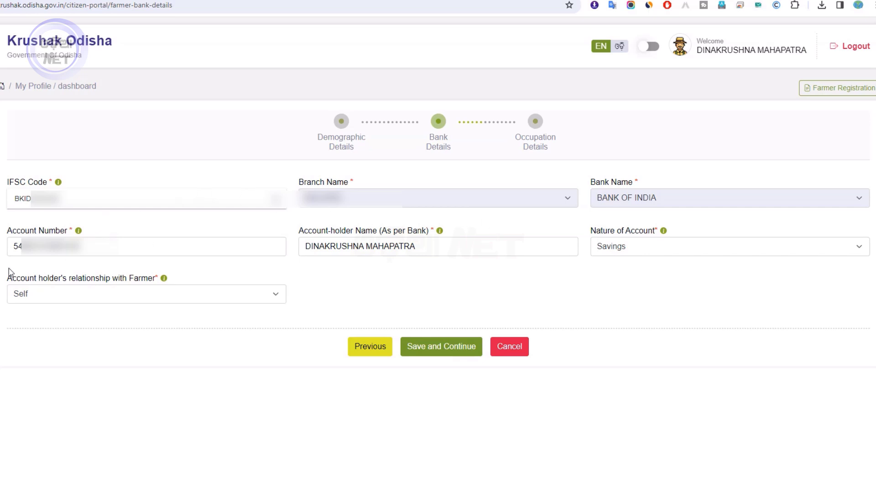
pyautogui.click(31, 296)
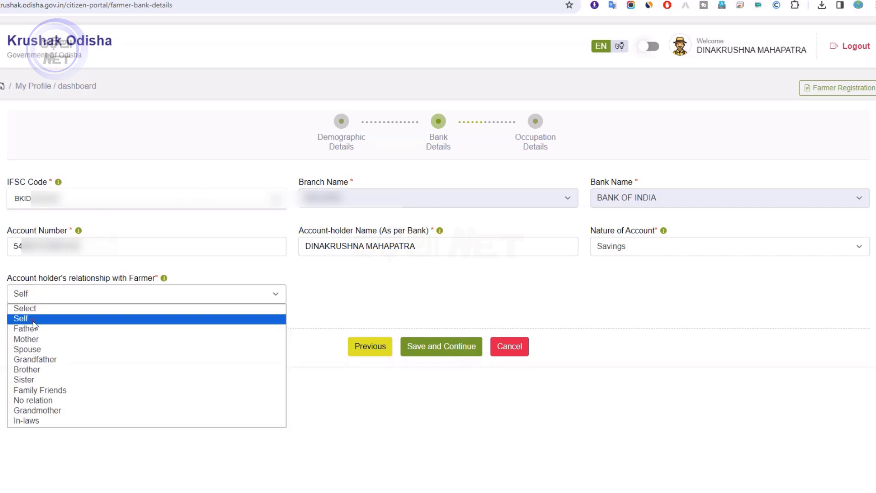
pyautogui.click(33, 322)
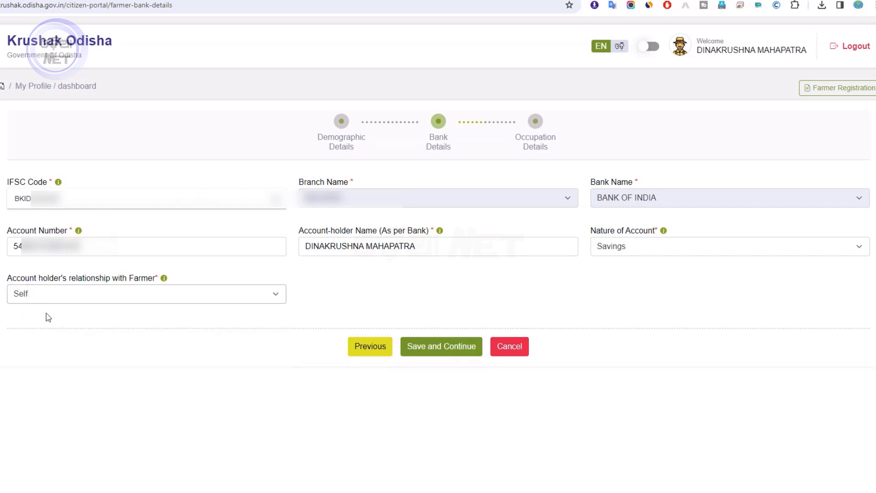
pyautogui.click(459, 348)
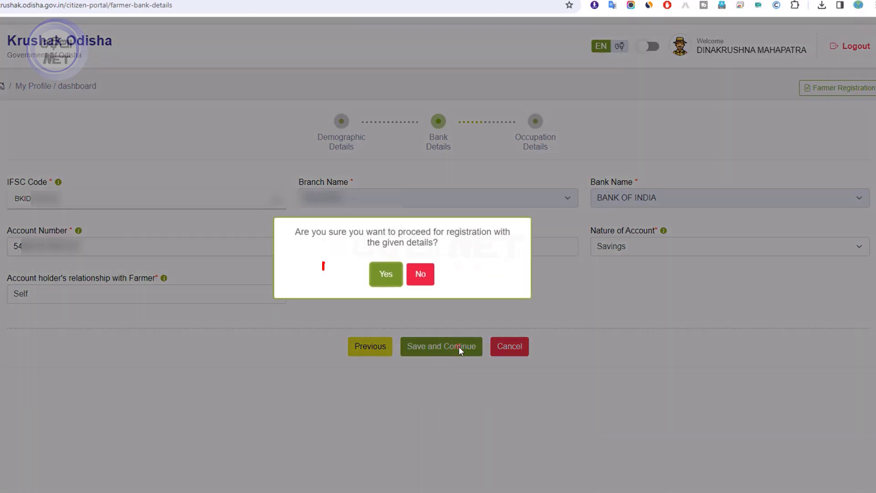
pyautogui.click(393, 277)
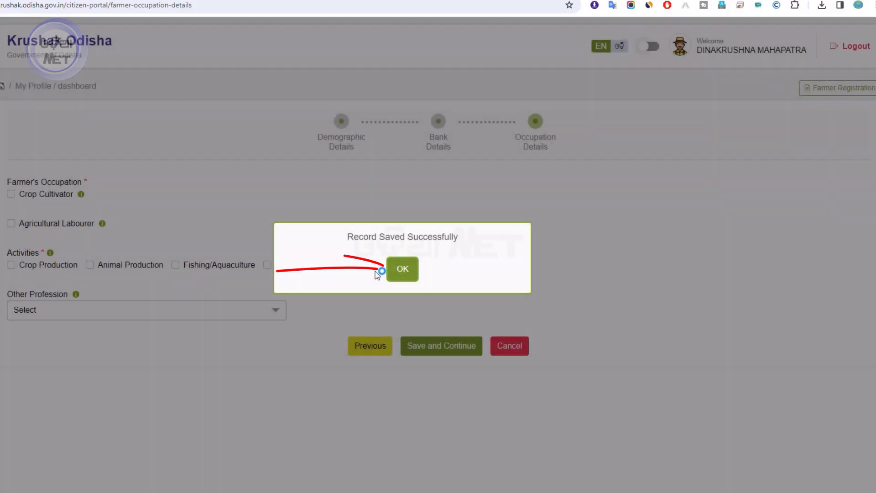
pyautogui.click(402, 270)
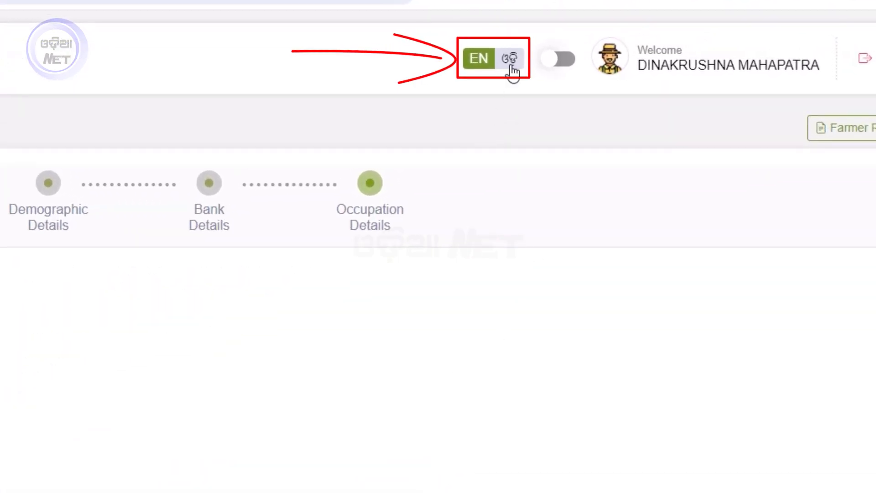
pyautogui.click(545, 64)
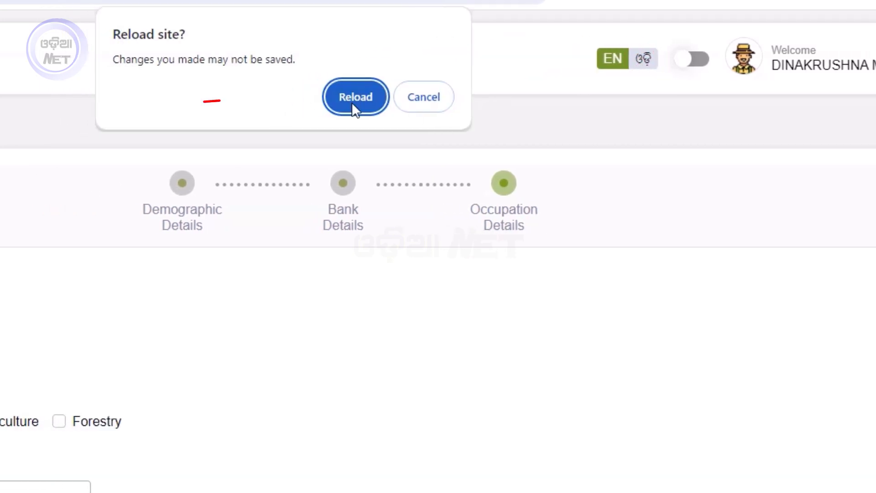
pyautogui.click(257, 97)
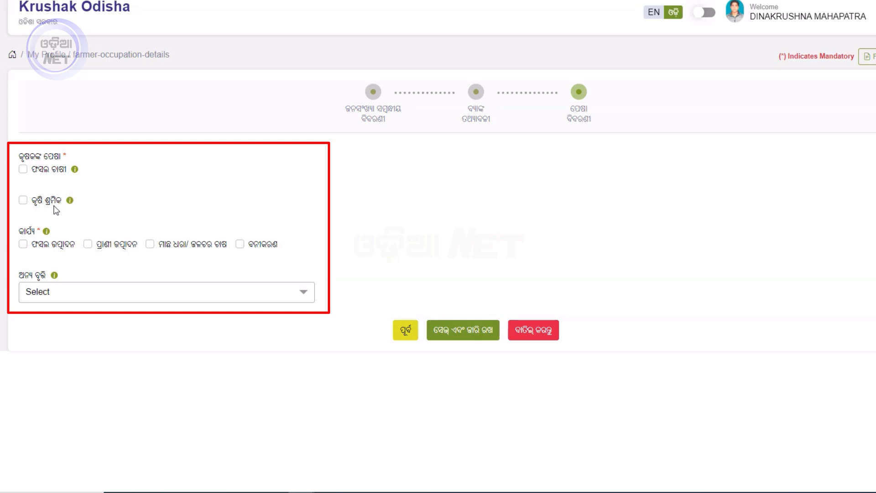
pyautogui.click(654, 12)
pyautogui.click(481, 54)
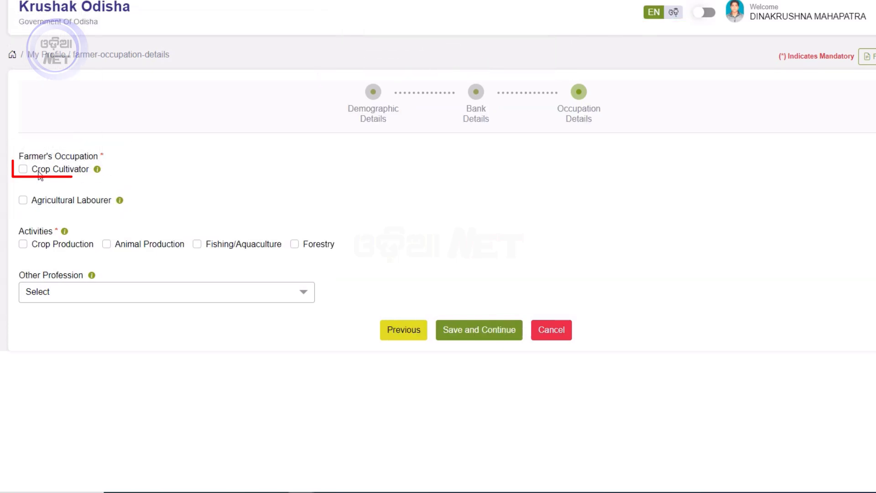
# Tick Crop Cultivator as the occupation and select Land Holder as the cultivator type.
pyautogui.moveTo(96, 169)
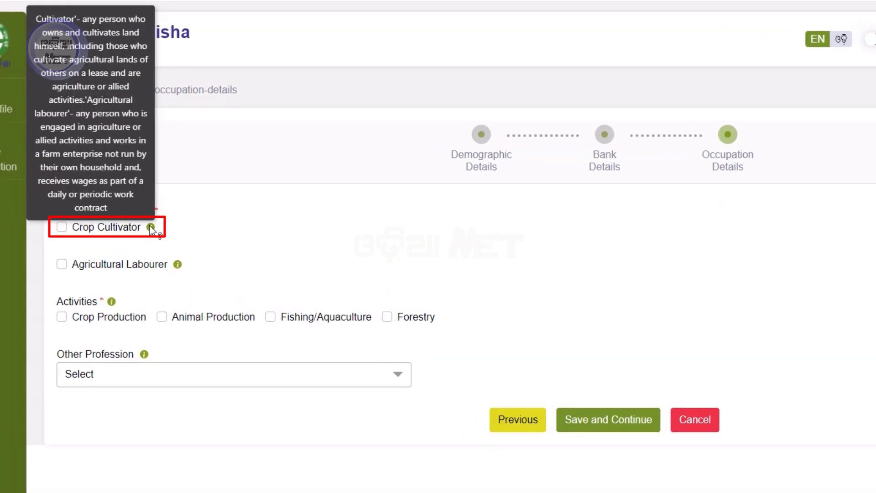
pyautogui.moveTo(178, 266)
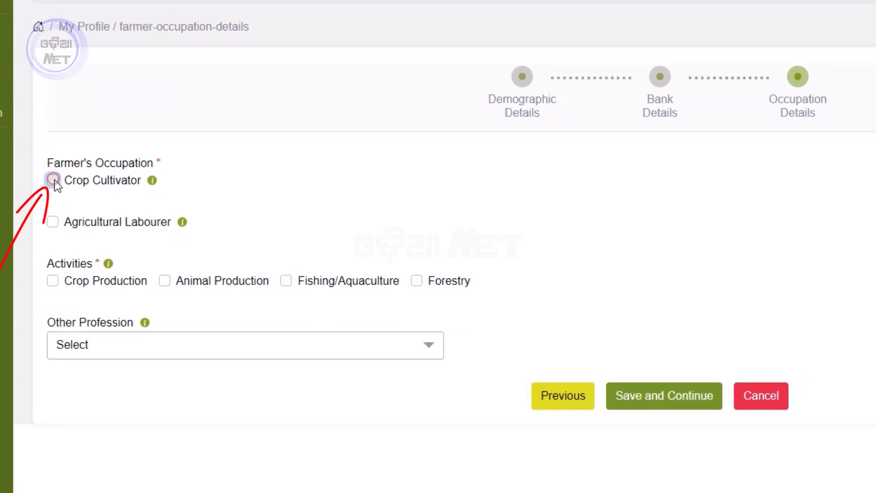
pyautogui.click(54, 179)
pyautogui.click(532, 185)
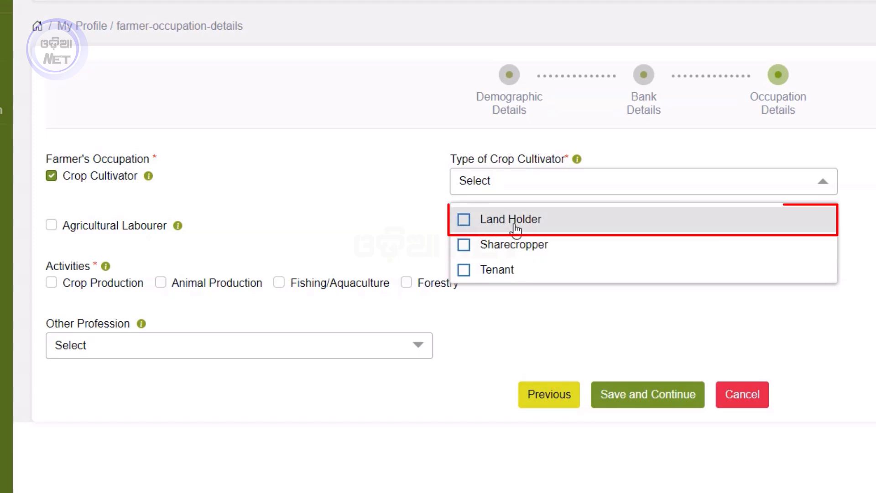
pyautogui.click(469, 222)
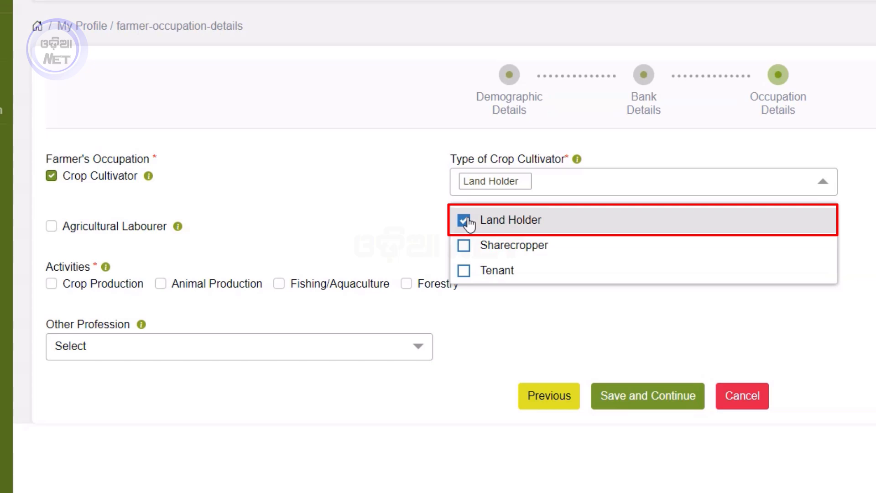
pyautogui.click(469, 222)
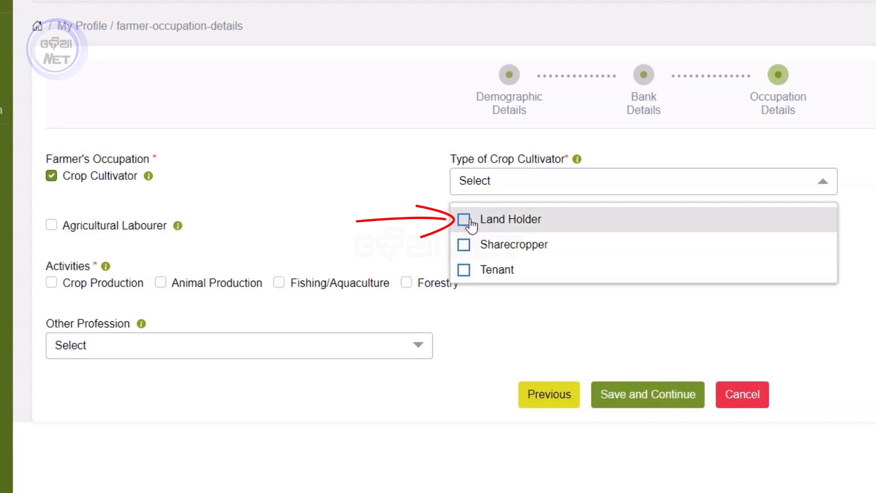
pyautogui.click(464, 219)
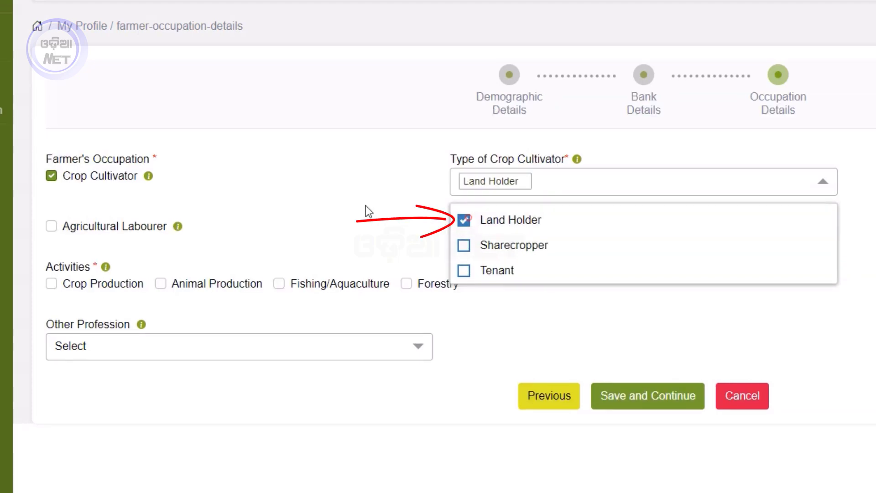
pyautogui.click(366, 205)
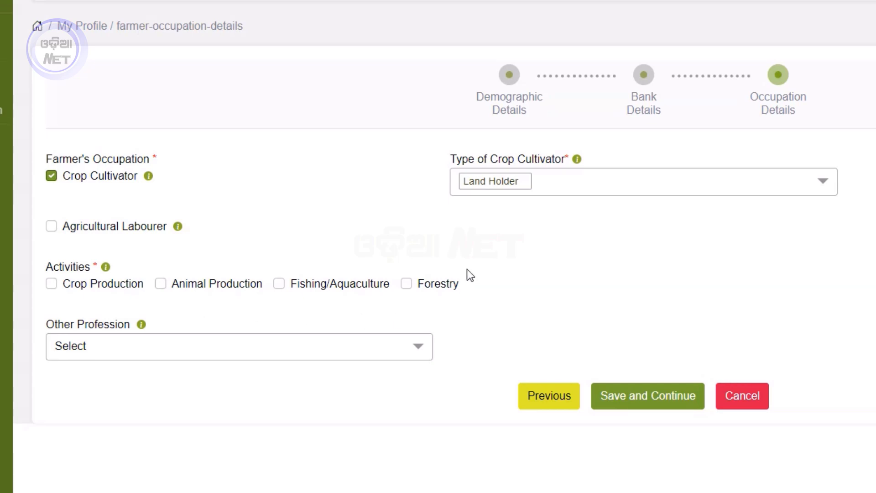
# Keep only Crop Production as the activity, leave Other Profession blank, and save with confirmation.
pyautogui.click(51, 284)
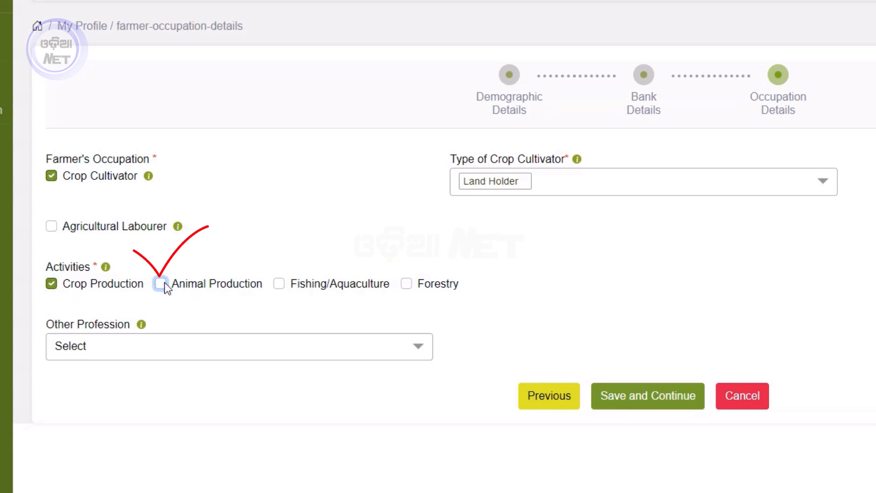
pyautogui.click(280, 286)
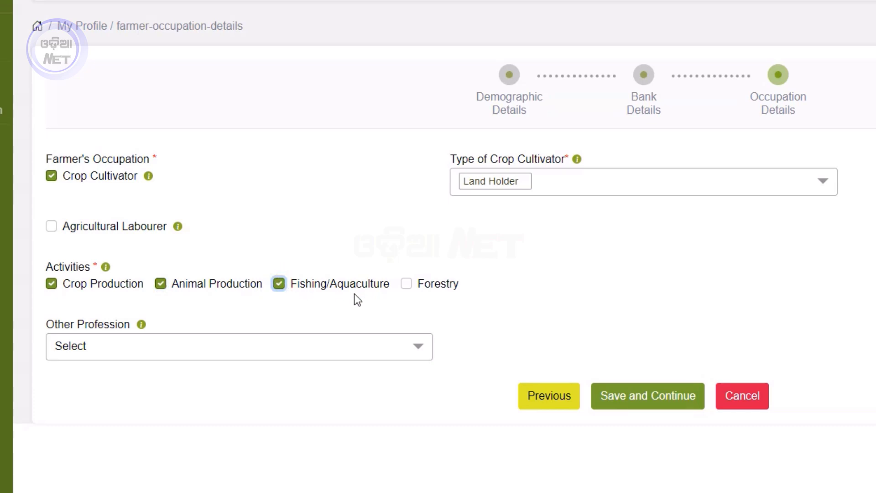
pyautogui.click(279, 285)
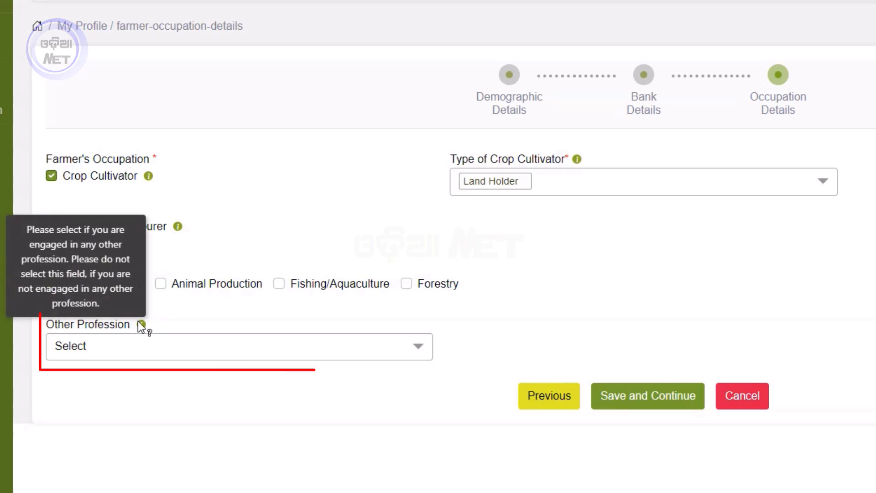
pyautogui.click(165, 346)
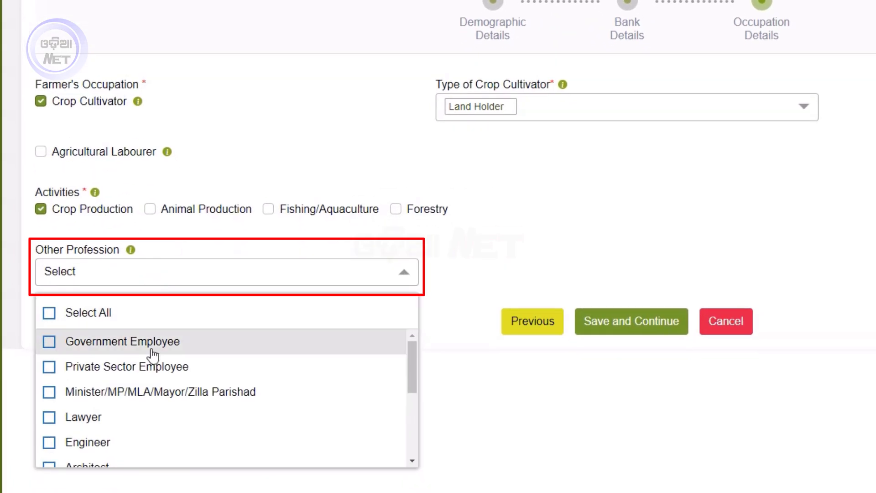
pyautogui.scroll(-3, 182, 445)
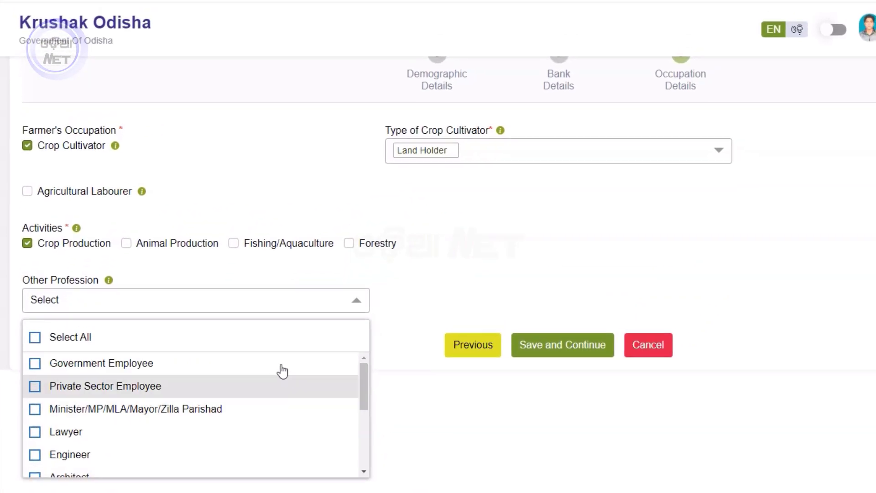
pyautogui.click(484, 187)
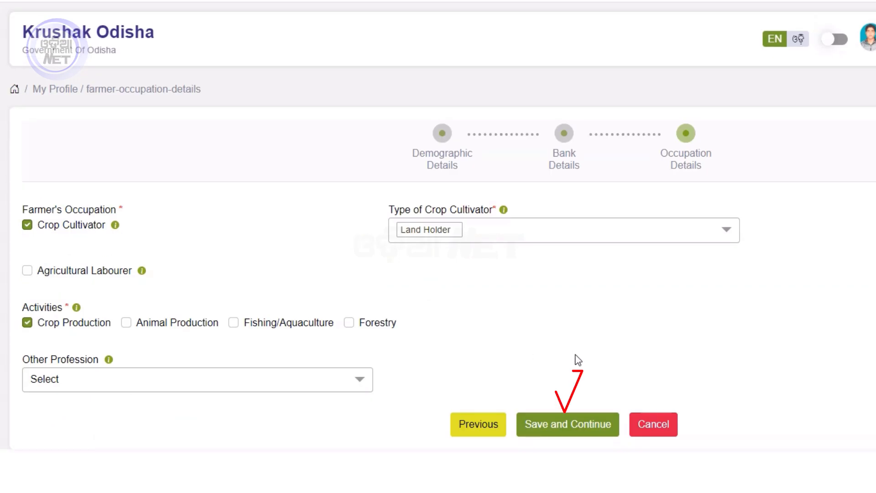
pyautogui.click(593, 427)
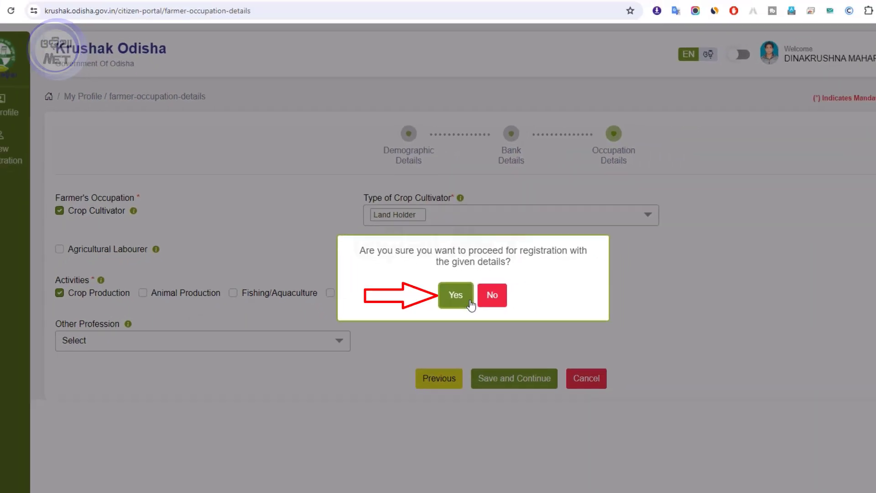
pyautogui.click(497, 326)
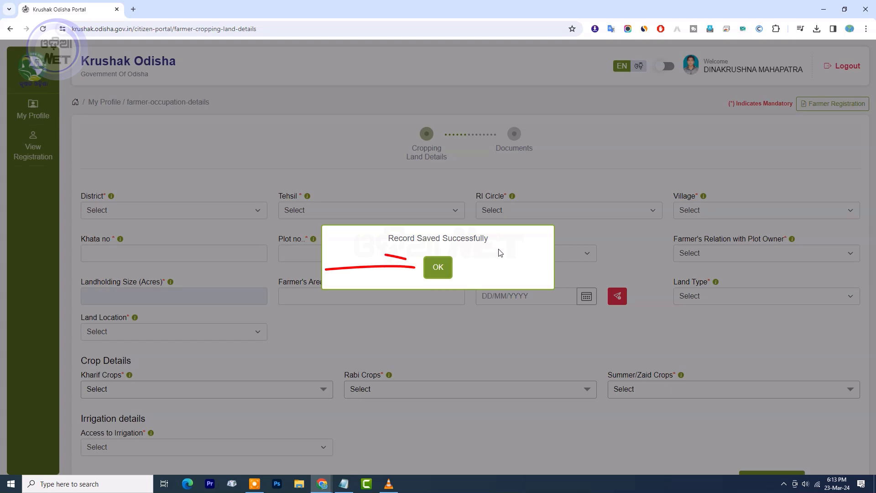
# Dismiss the saved-record message and set the land district to ବାଲେଶ୍ୱର.
pyautogui.click(437, 271)
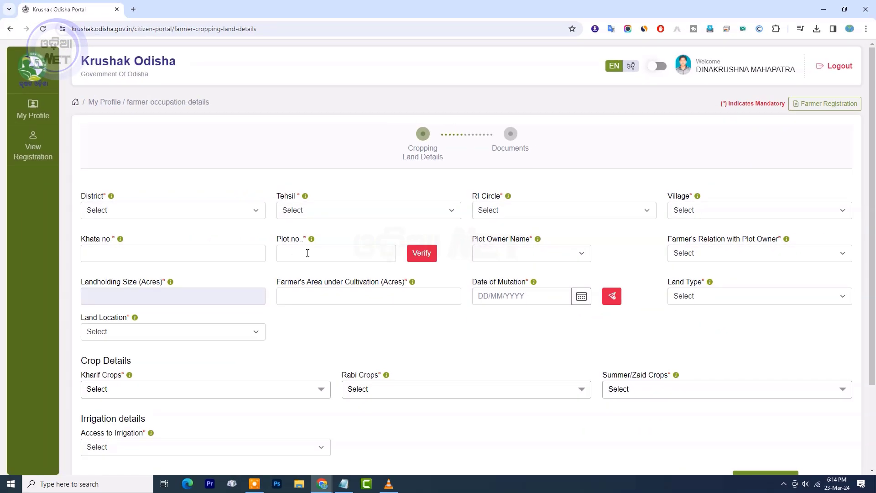
pyautogui.scroll(-1, 201, 260)
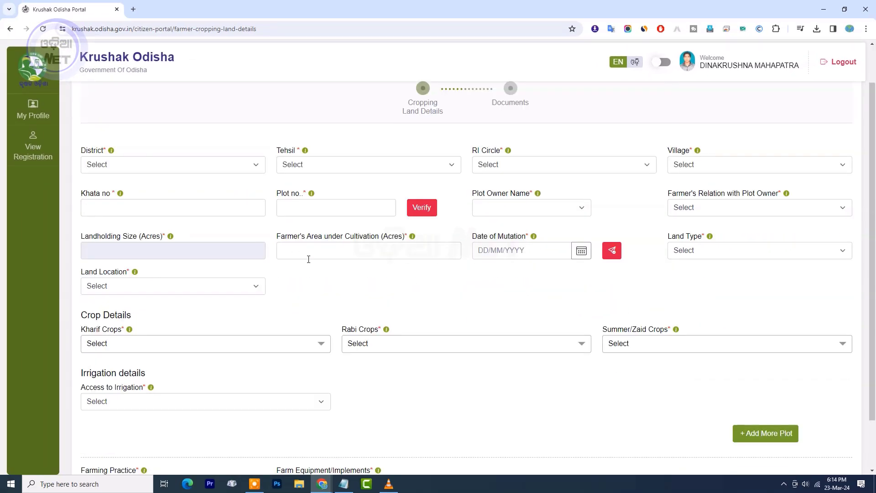
pyautogui.scroll(-1, 404, 294)
pyautogui.scroll(2, 184, 224)
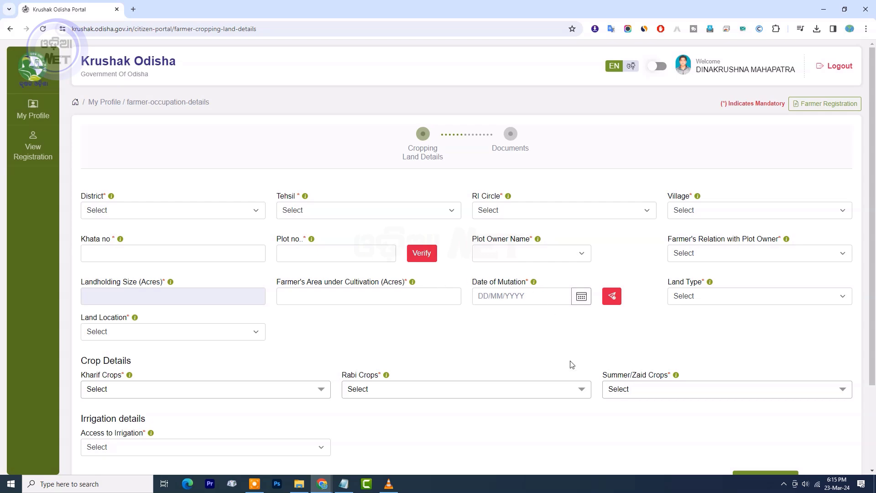
pyautogui.scroll(-3, 572, 364)
pyautogui.scroll(3, 140, 242)
pyautogui.click(122, 210)
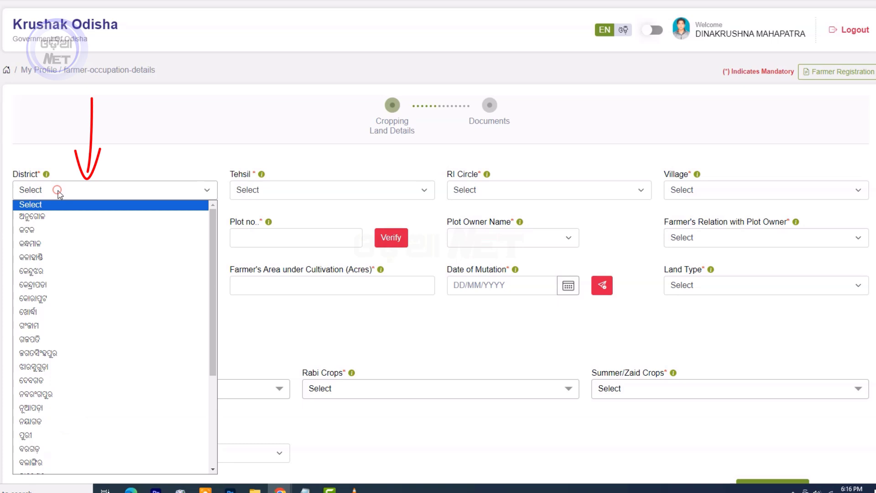
pyautogui.scroll(-3, 76, 346)
pyautogui.click(76, 337)
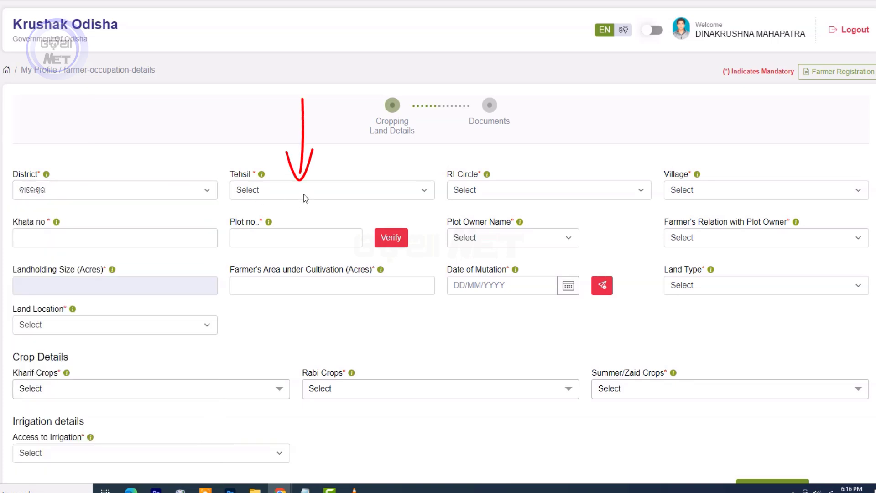
# Pick the farmer's tehsil, RI Circle and village, then go to the Khata no field.
pyautogui.click(303, 194)
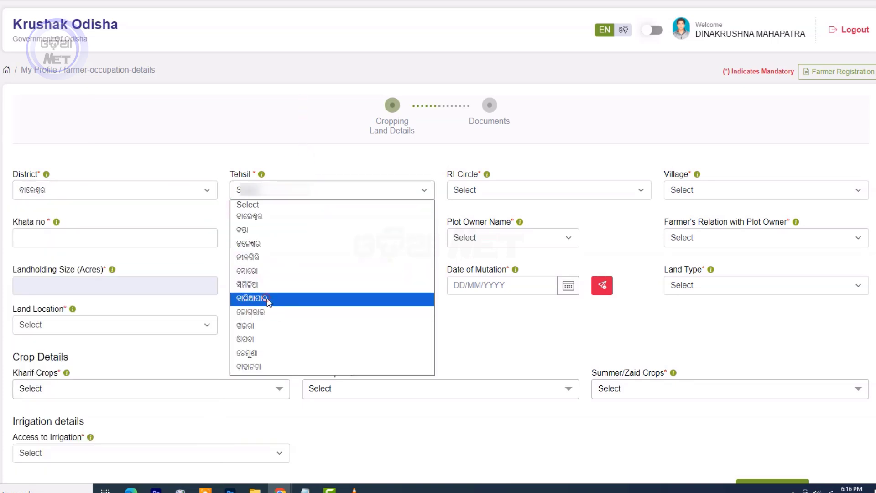
pyautogui.click(252, 298)
pyautogui.click(497, 192)
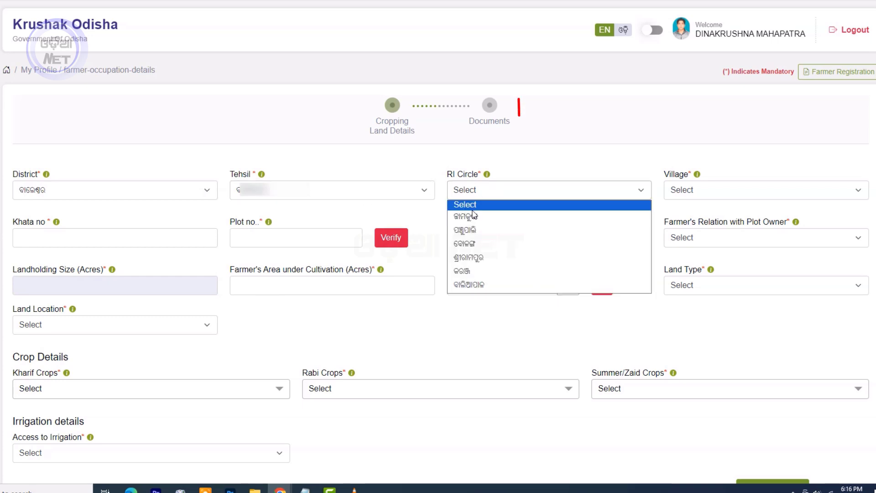
pyautogui.click(483, 285)
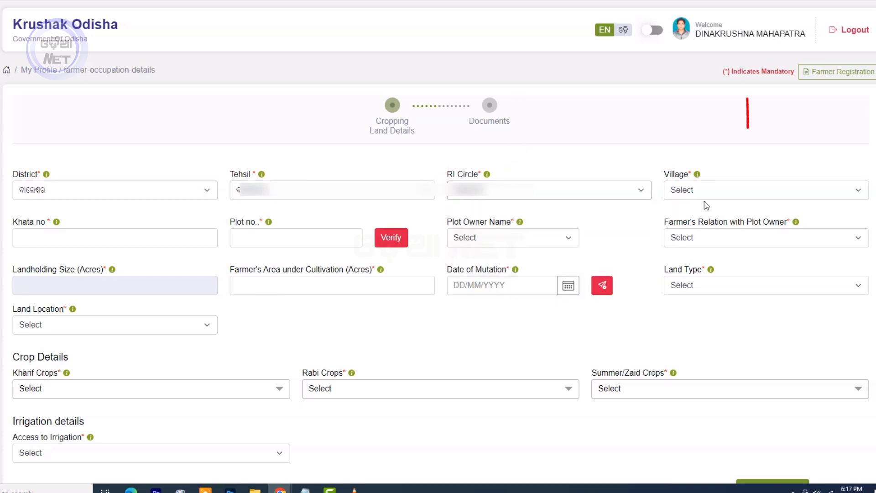
pyautogui.click(759, 199)
pyautogui.scroll(-3, 726, 274)
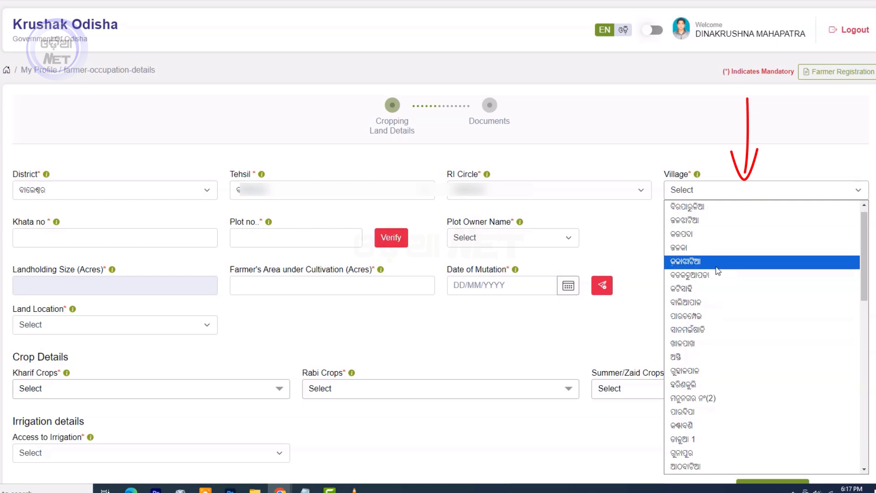
pyautogui.scroll(-5, 722, 328)
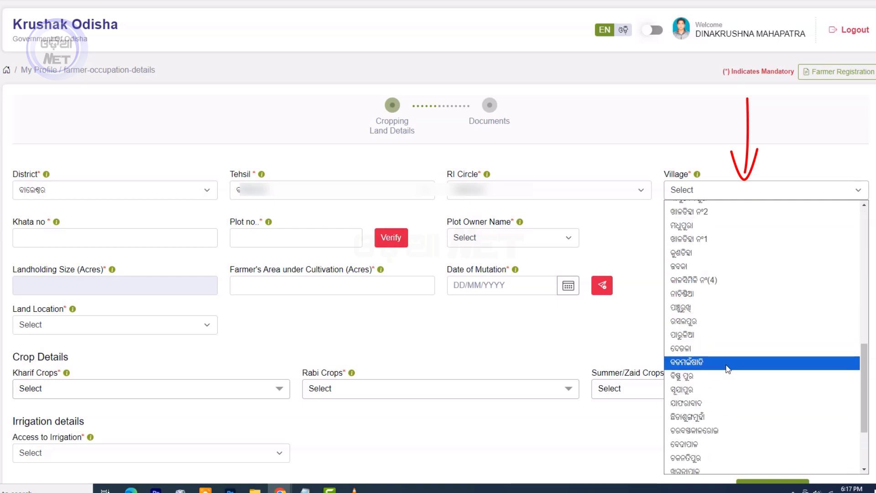
pyautogui.click(727, 365)
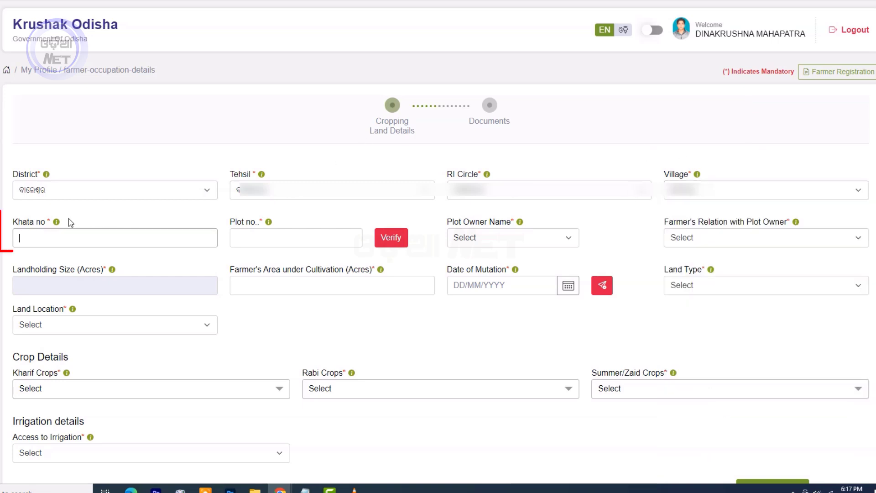
pyautogui.moveTo(57, 223)
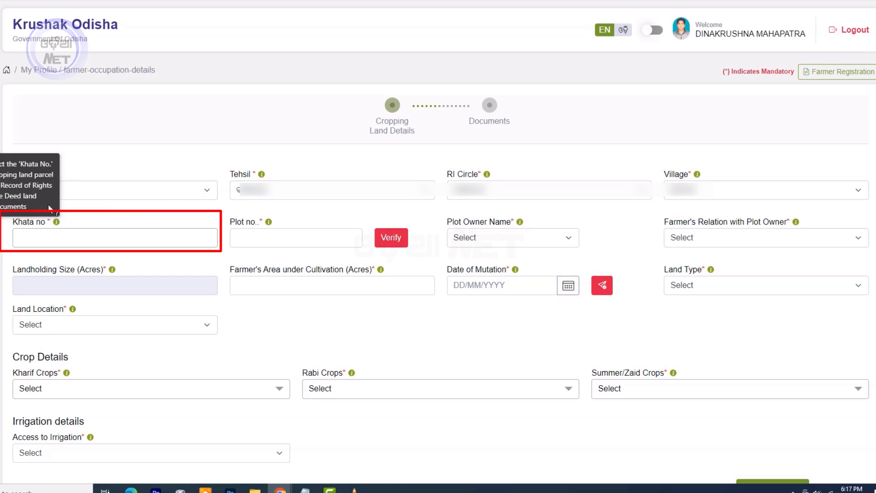
pyautogui.click(58, 234)
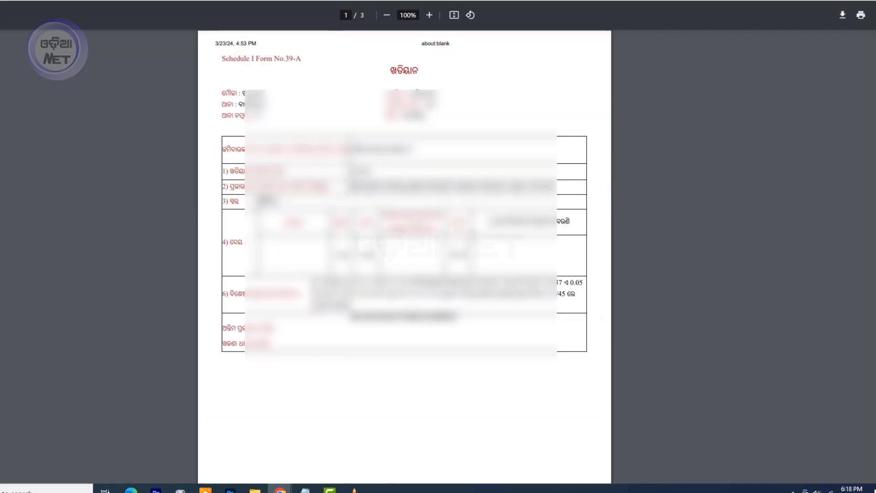
# Look up the khata number in the khatian PDF and enter 167/45 as Khata no.
pyautogui.scroll(-10, 306, 281)
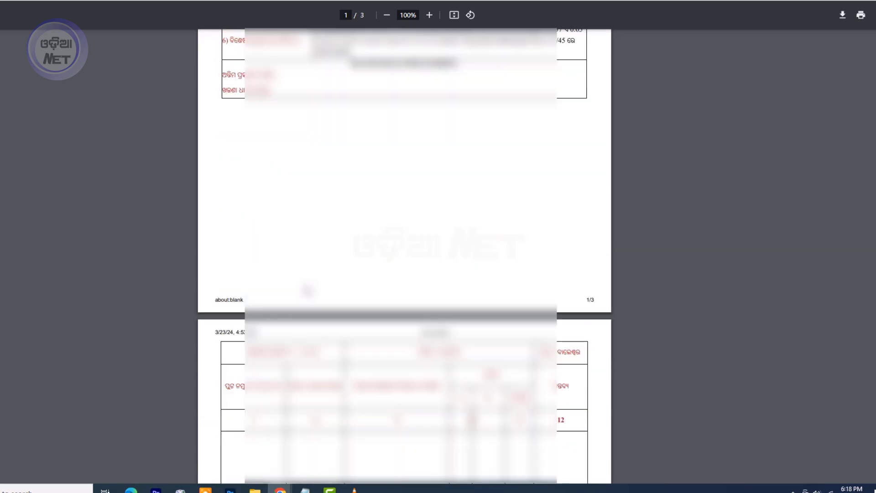
pyautogui.scroll(-4, 405, 255)
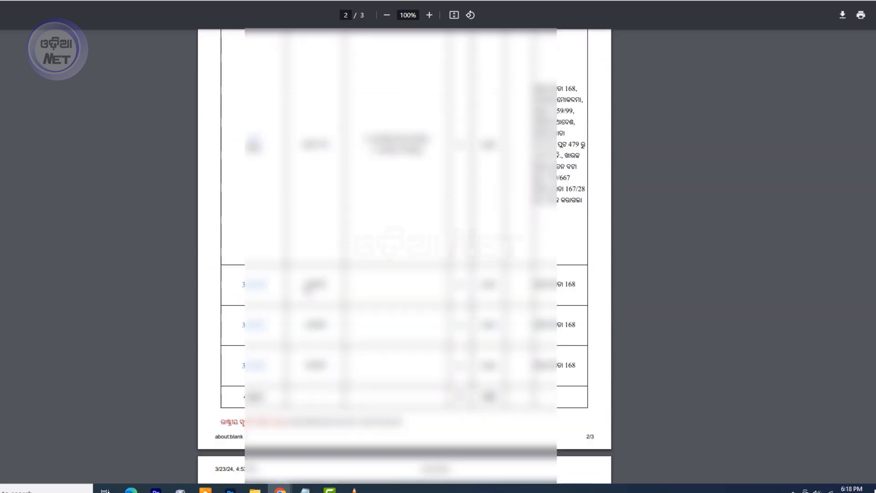
pyautogui.scroll(4, 404, 256)
pyautogui.scroll(-4, 404, 255)
pyautogui.scroll(-4, 307, 291)
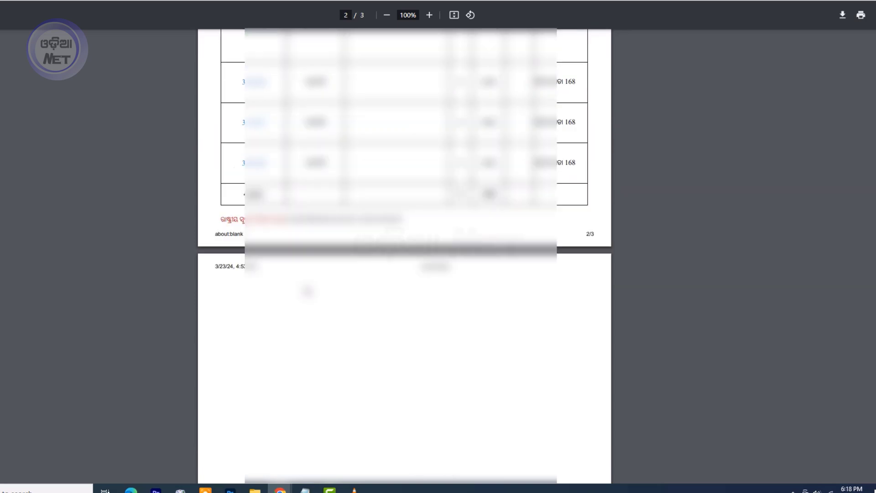
pyautogui.scroll(4, 307, 291)
pyautogui.scroll(13, 307, 292)
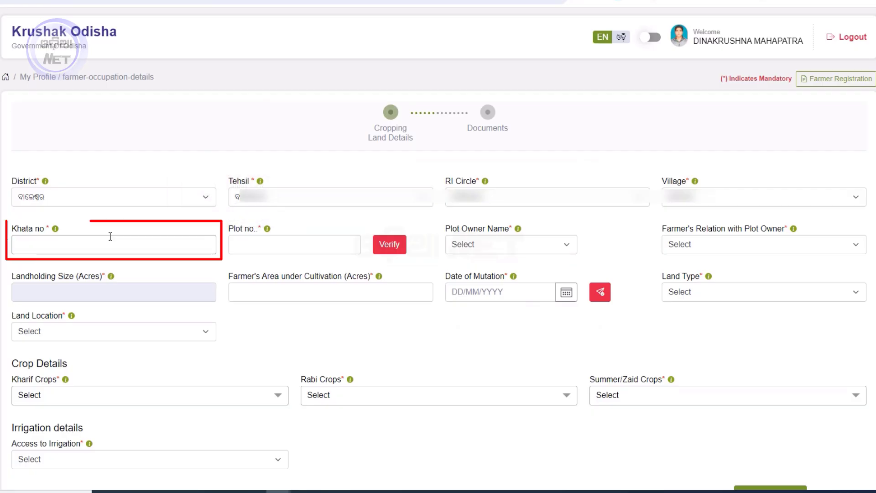
pyautogui.click(110, 240)
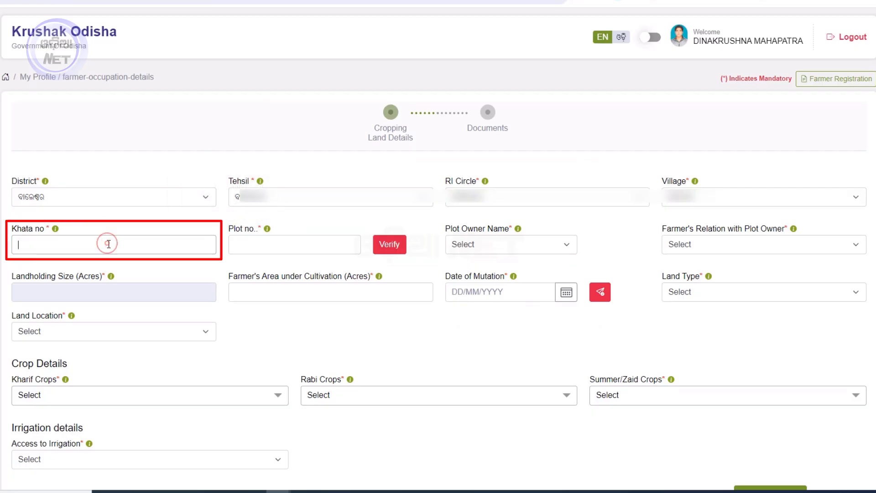
pyautogui.write('167/45')
pyautogui.click(261, 246)
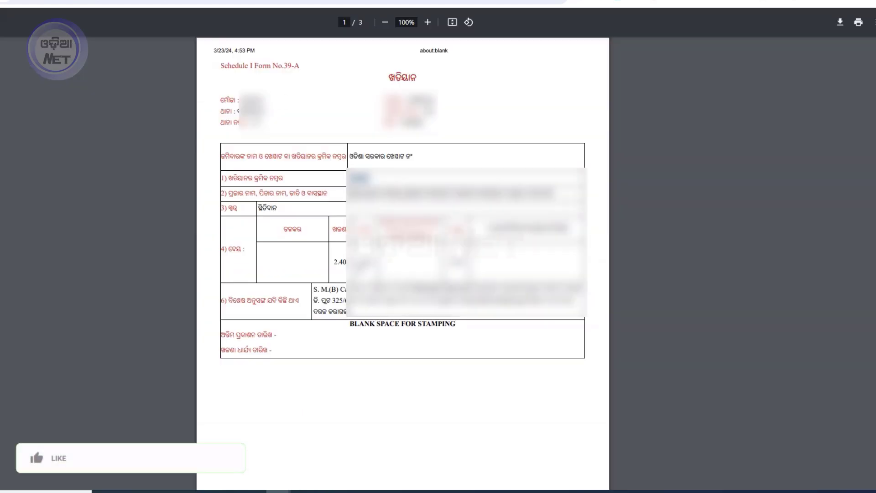
# Scroll the khatian PDF to page 2 to check the listed plot numbers.
pyautogui.scroll(-10, 401, 263)
pyautogui.scroll(2, 374, 376)
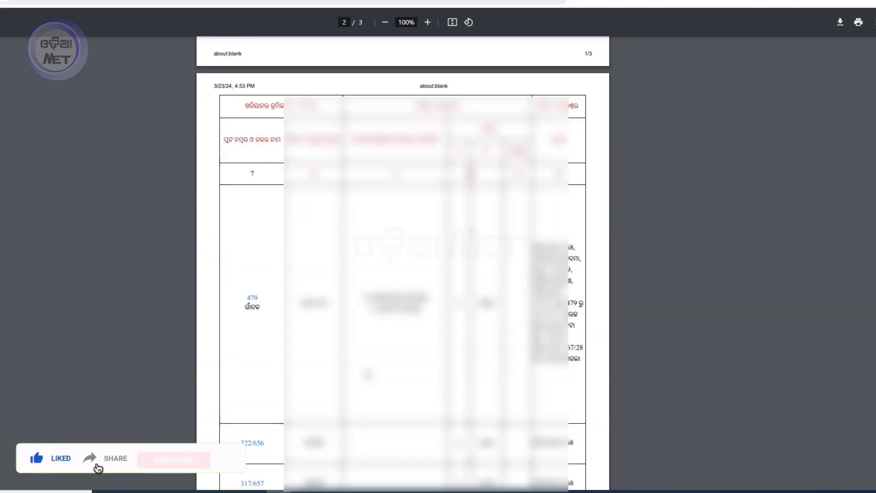
pyautogui.scroll(-1, 237, 131)
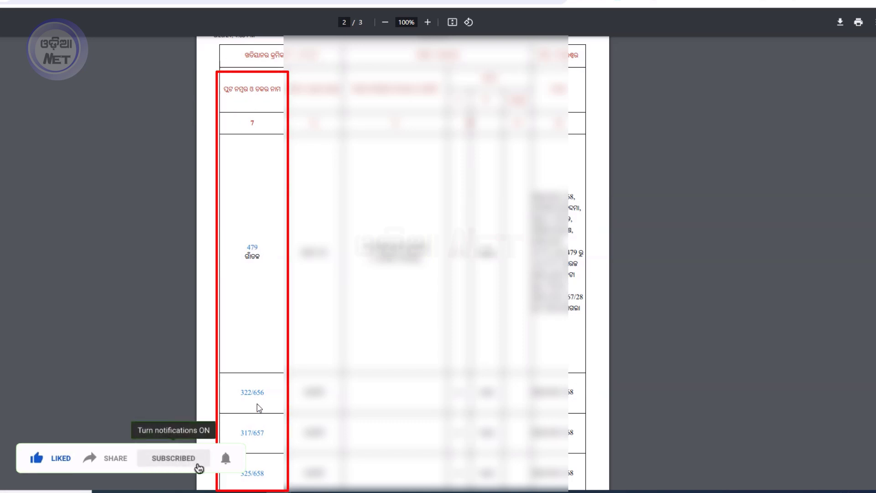
pyautogui.scroll(-1, 261, 292)
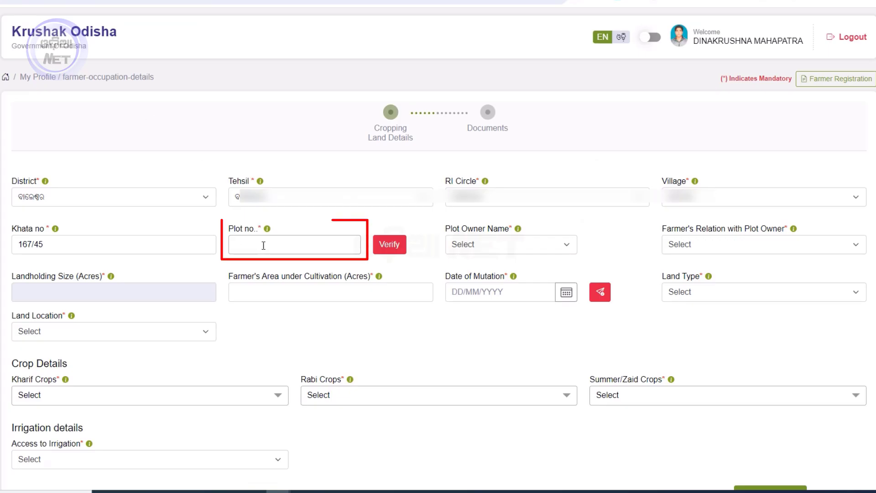
# Enter plot 479, verify it with Bhulekh, pick the first owner name and relation Father.
pyautogui.click(264, 245)
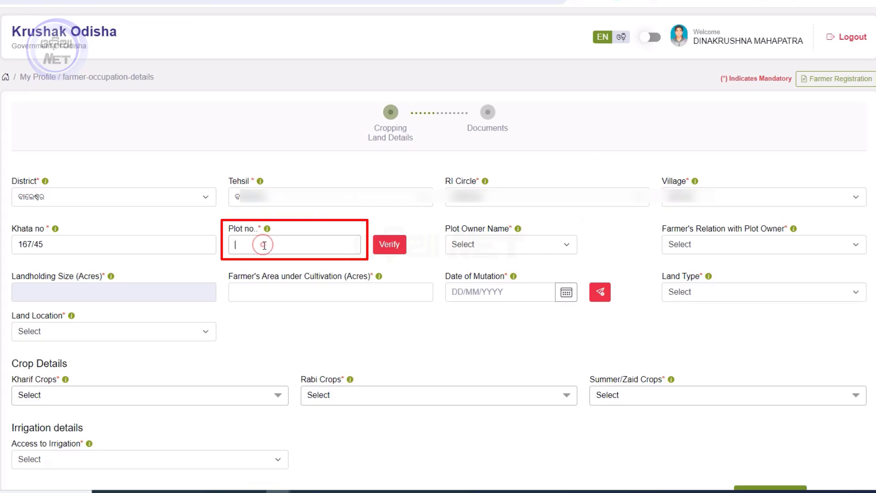
pyautogui.write('479')
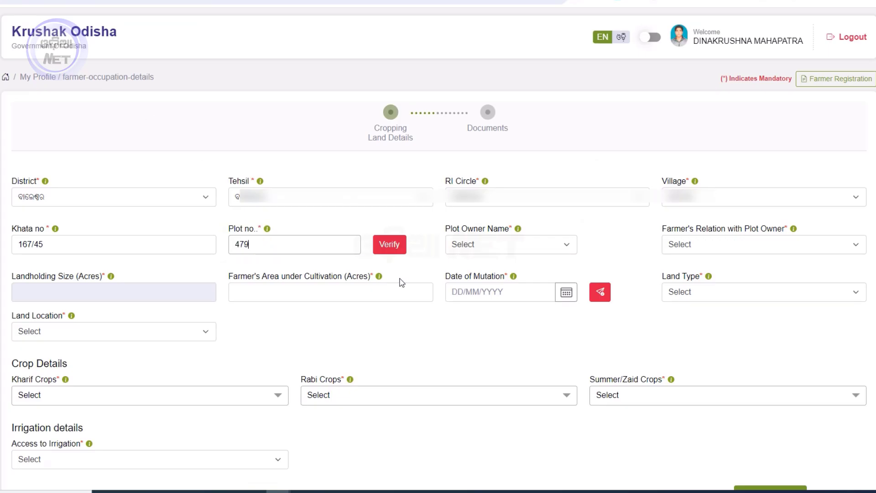
pyautogui.click(392, 243)
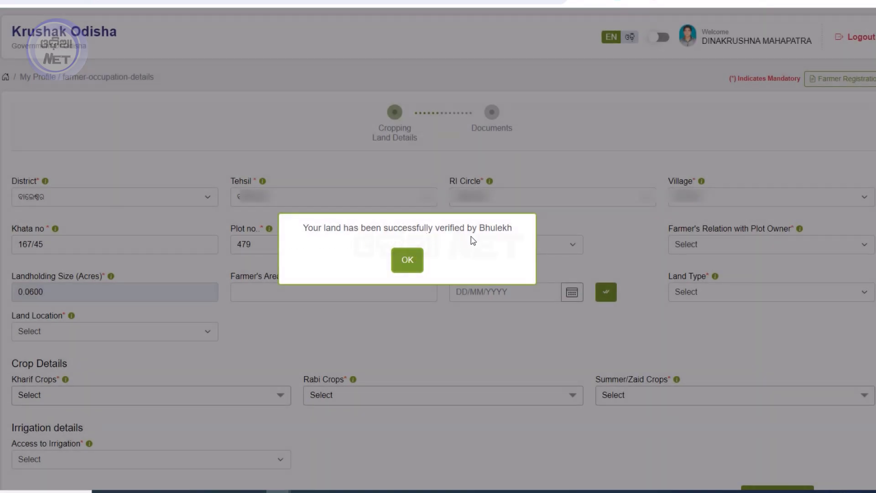
pyautogui.click(406, 262)
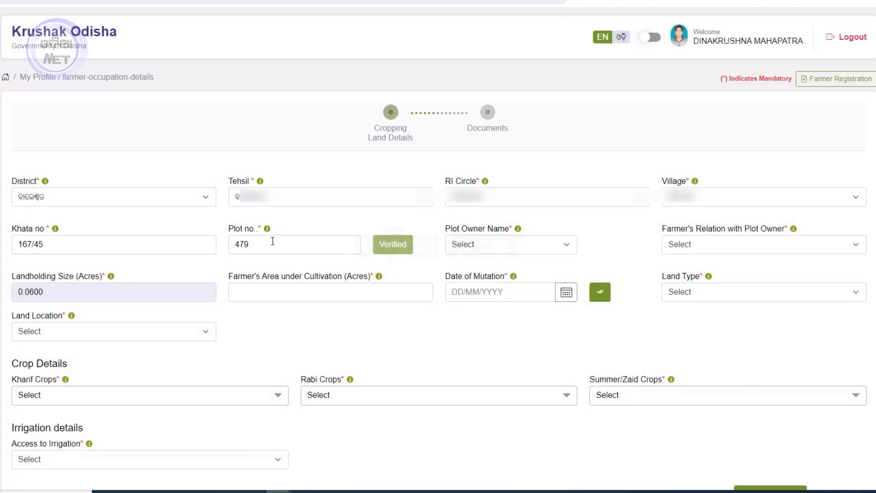
pyautogui.click(519, 240)
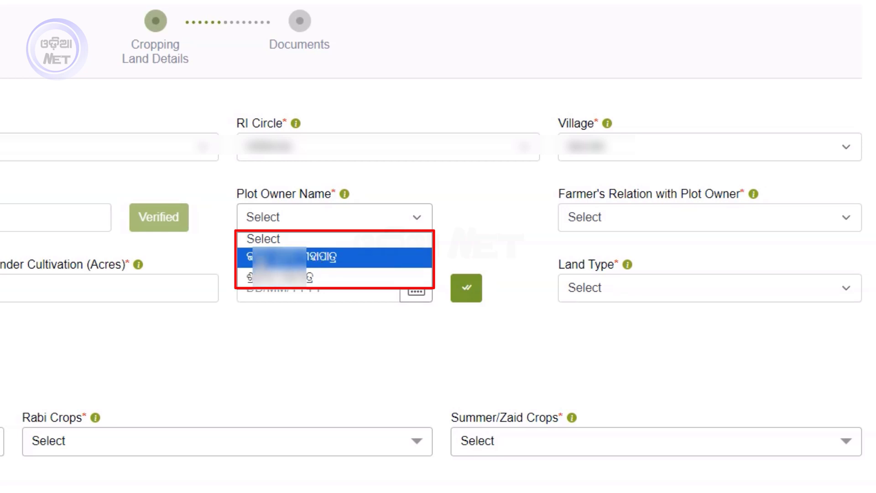
pyautogui.click(332, 256)
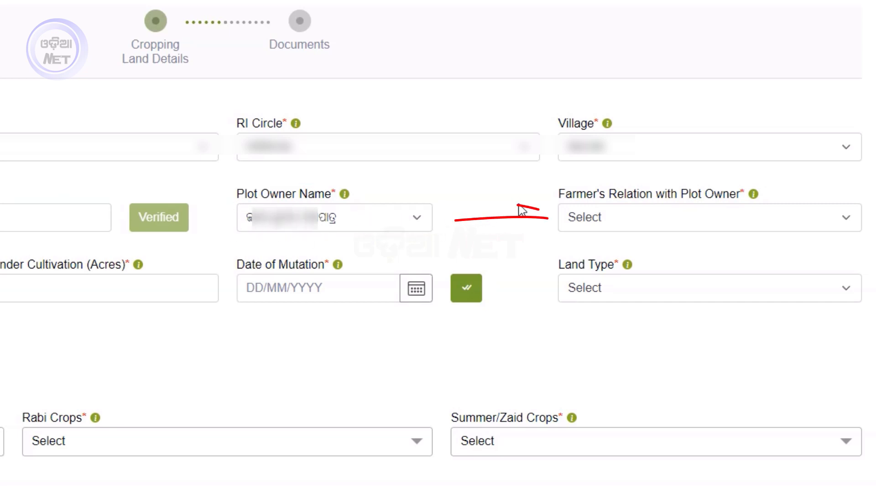
pyautogui.click(749, 223)
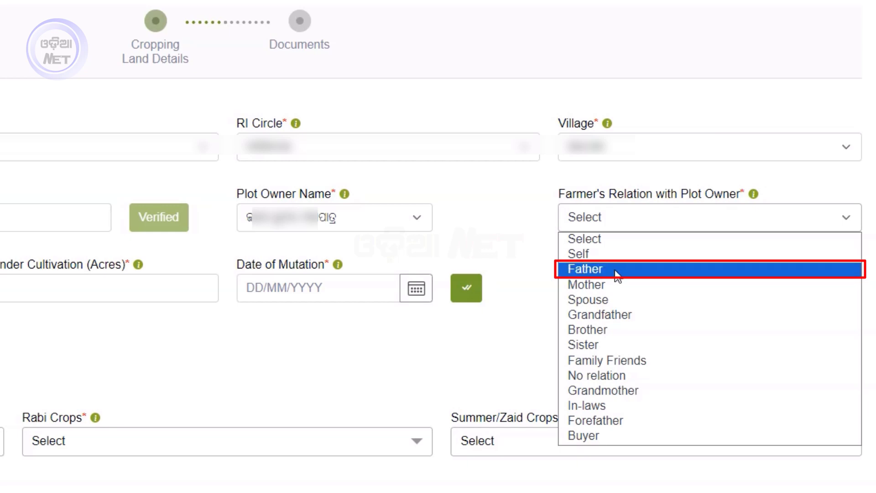
pyautogui.click(574, 270)
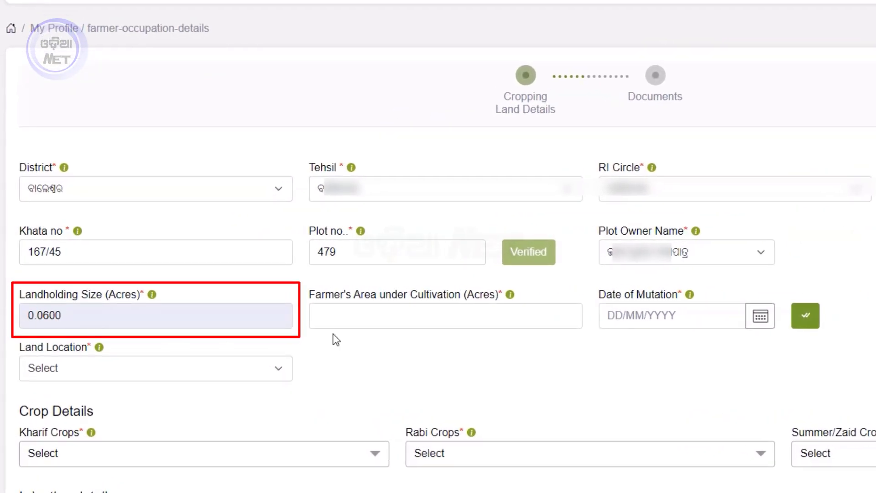
# Copy the landholding size 0.0600 into Farmer's Area under cultivation.
pyautogui.click(429, 325)
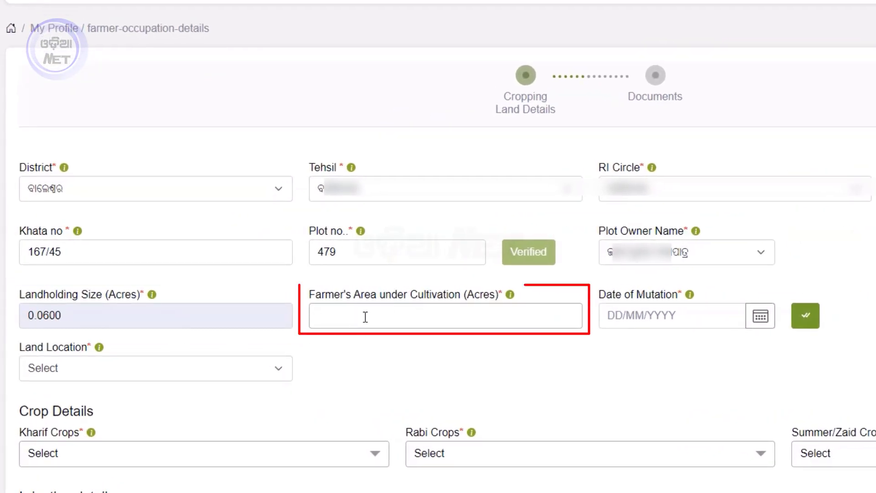
pyautogui.click(382, 315)
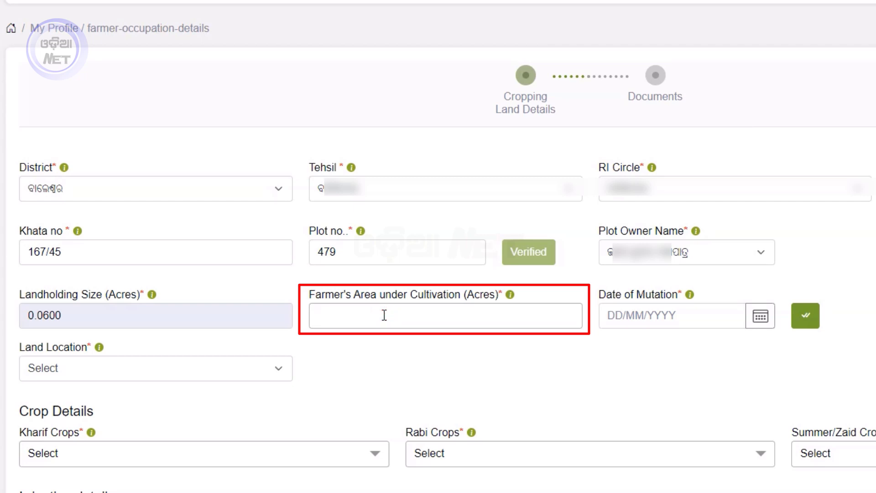
pyautogui.moveTo(68, 316); pyautogui.dragTo(13, 325)
pyautogui.hotkey('ctrl', 'c')
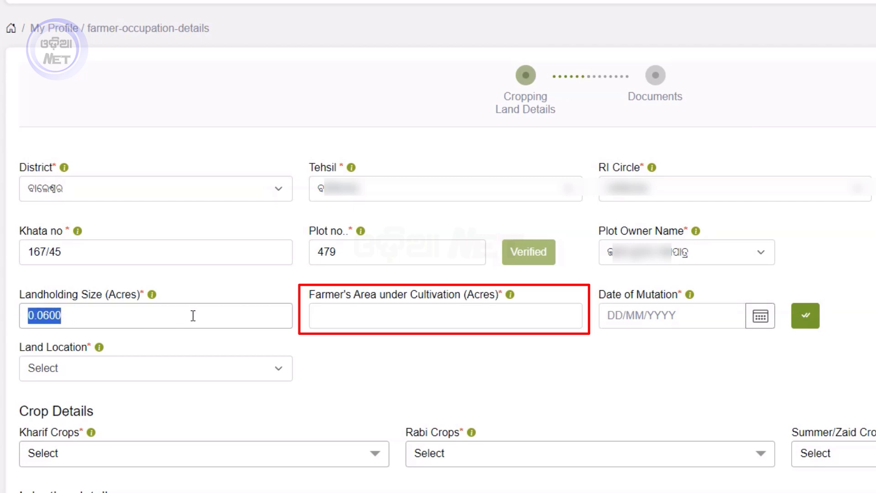
pyautogui.click(379, 314)
pyautogui.hotkey('ctrl', 'v')
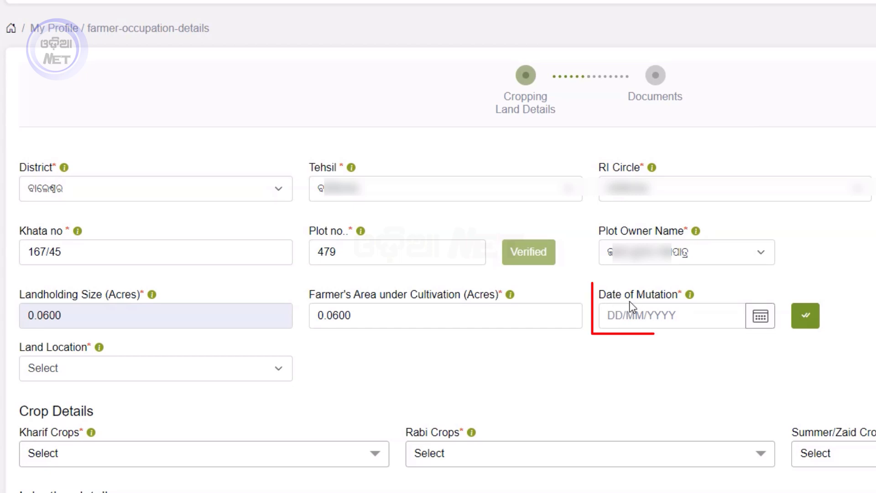
# Set the mutation date to 17/06/1997 and the land type to Medium land.
pyautogui.click(759, 323)
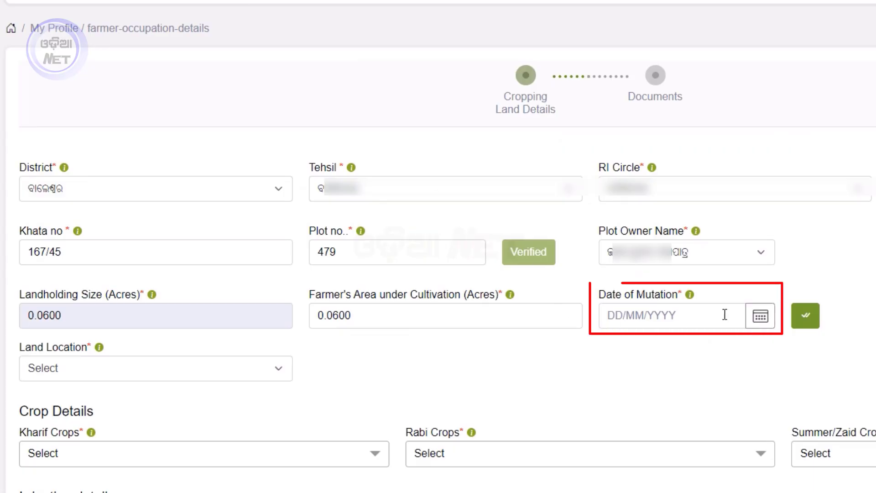
pyautogui.click(725, 315)
pyautogui.click(703, 343)
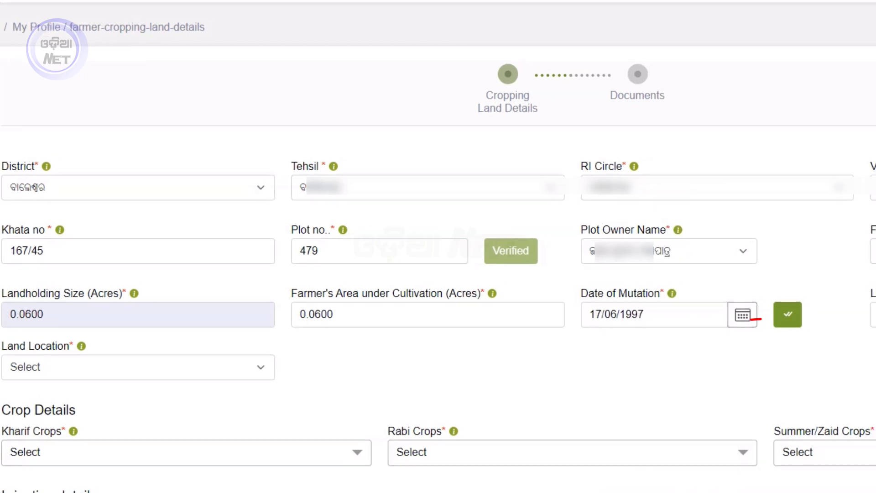
pyautogui.click(655, 295)
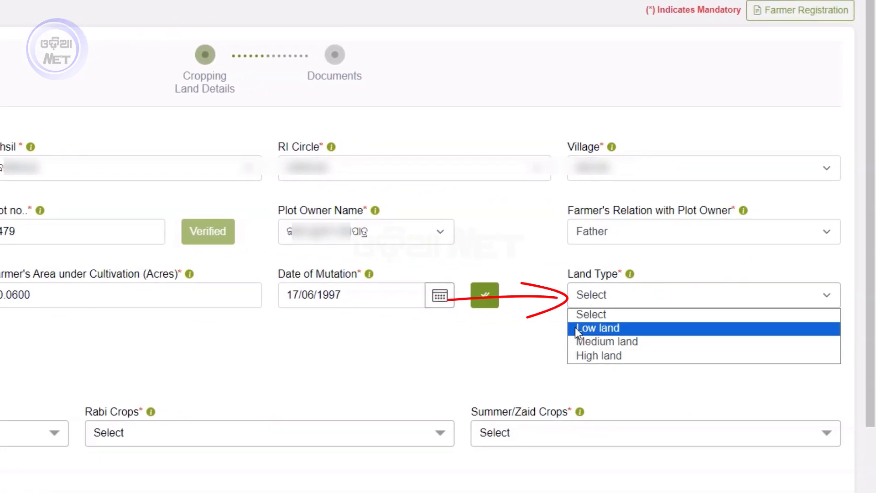
pyautogui.click(614, 342)
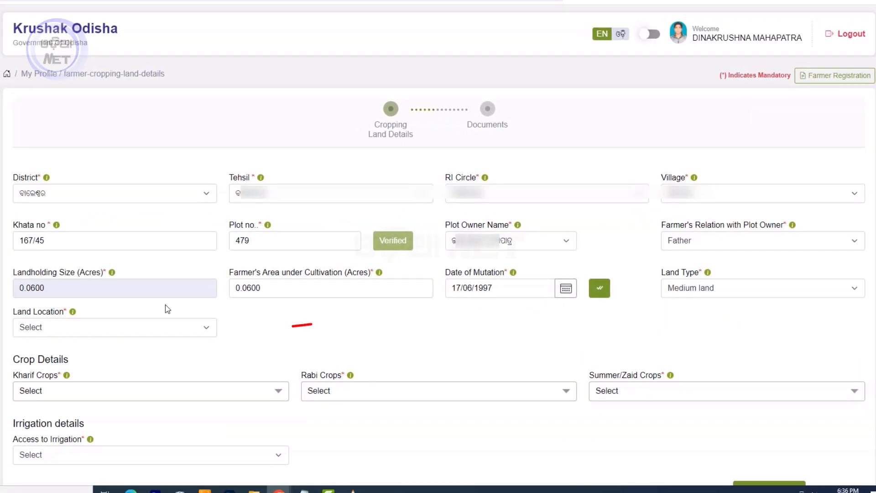
# Set the land location to Rural and choose Paddy as the Kharif crop.
pyautogui.click(90, 329)
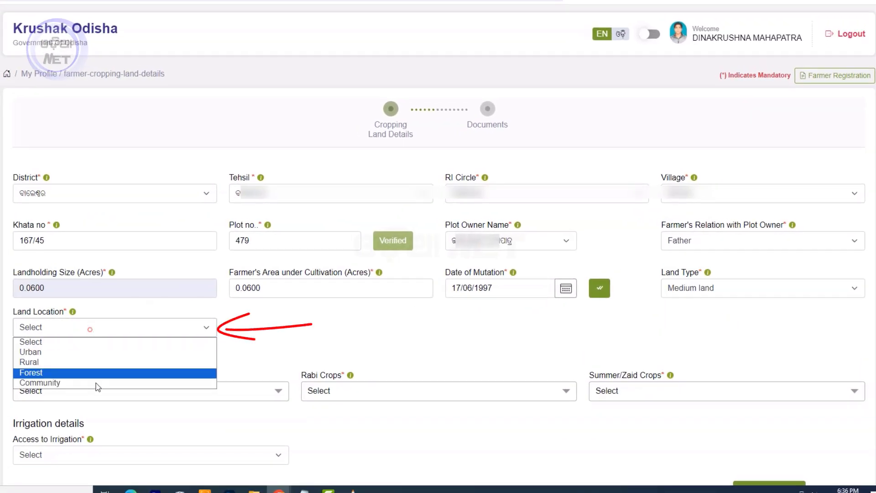
pyautogui.click(29, 362)
pyautogui.scroll(-1, 363, 342)
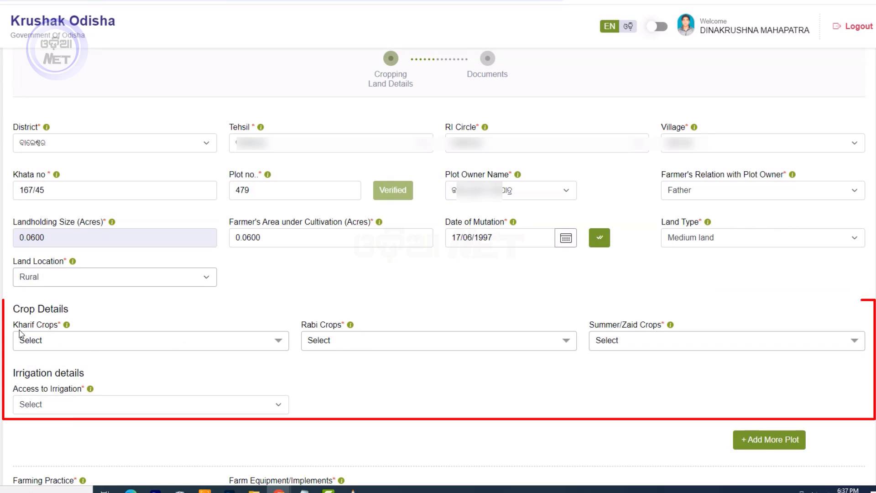
pyautogui.scroll(-1, 530, 354)
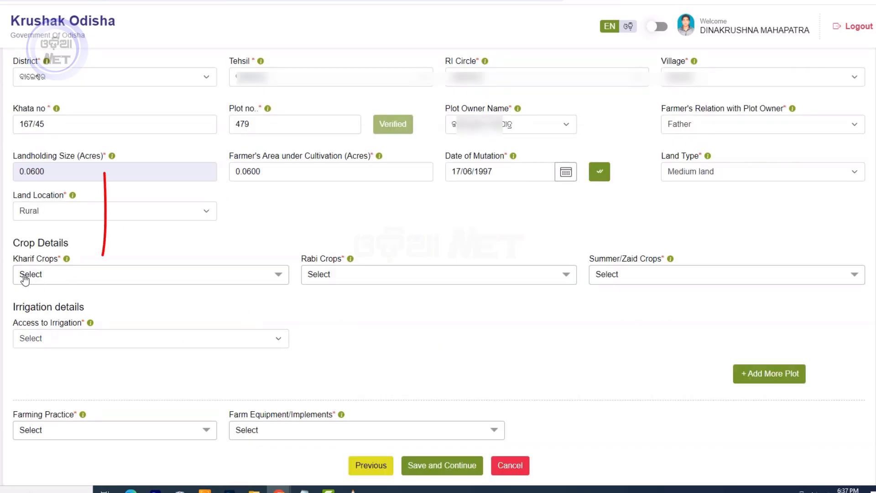
pyautogui.click(130, 274)
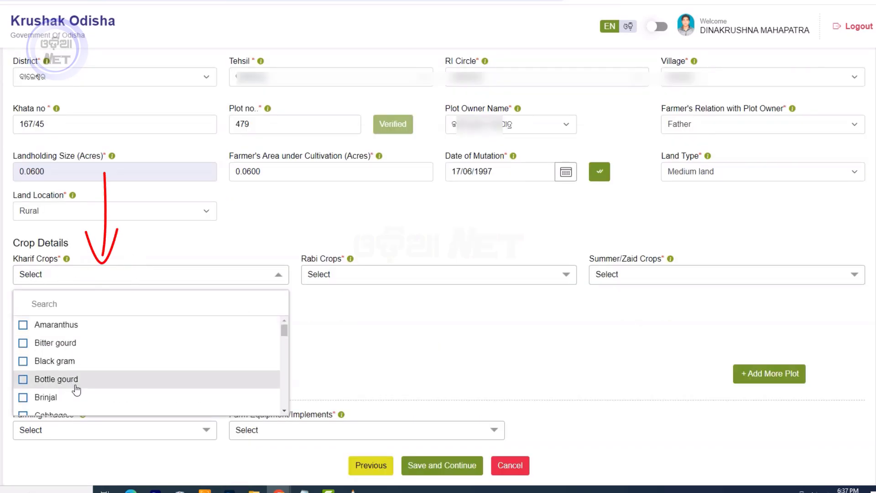
pyautogui.scroll(-10, 75, 389)
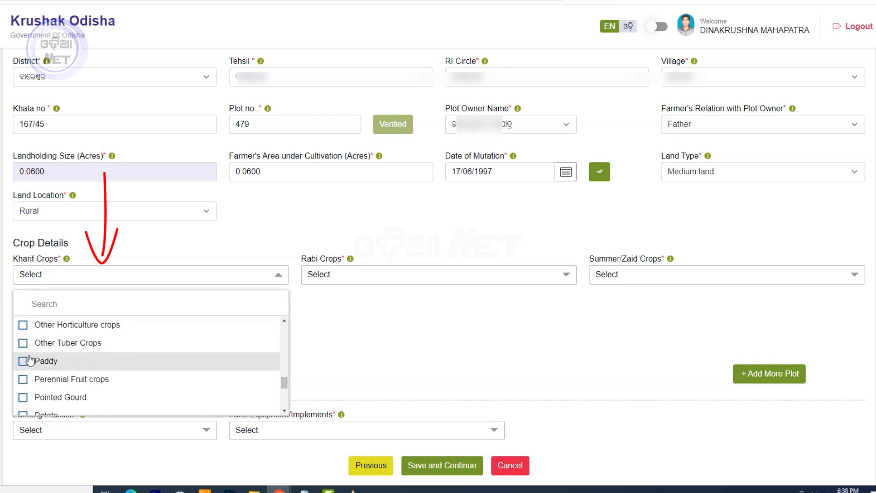
pyautogui.click(24, 360)
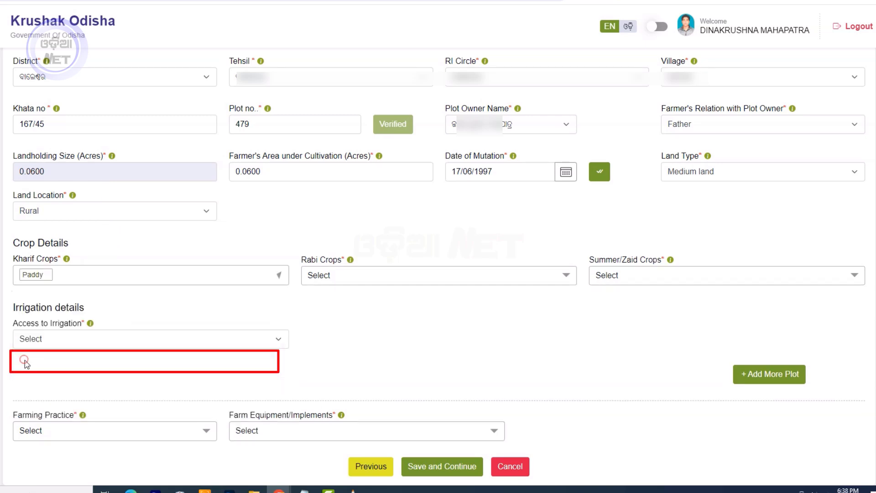
# Choose Paddy as the Rabi crop and Onion as the Summer/Zaid crop.
pyautogui.click(346, 276)
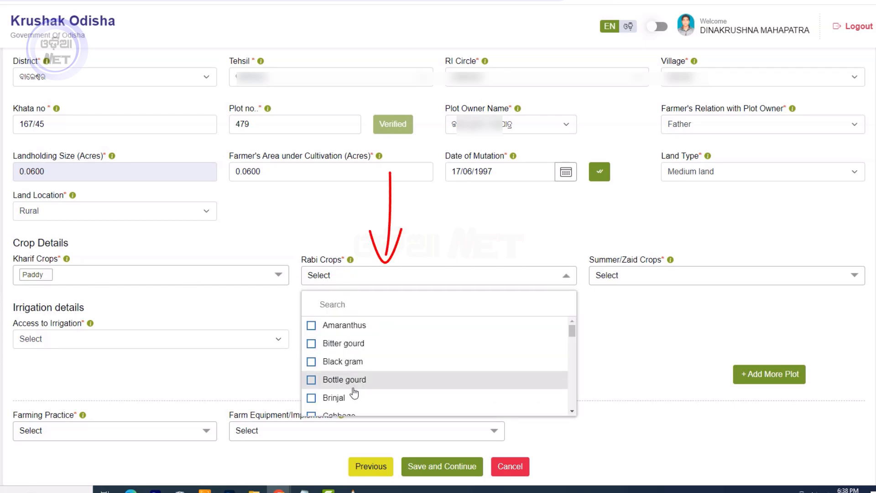
pyautogui.scroll(-2, 354, 391)
pyautogui.scroll(-10, 354, 392)
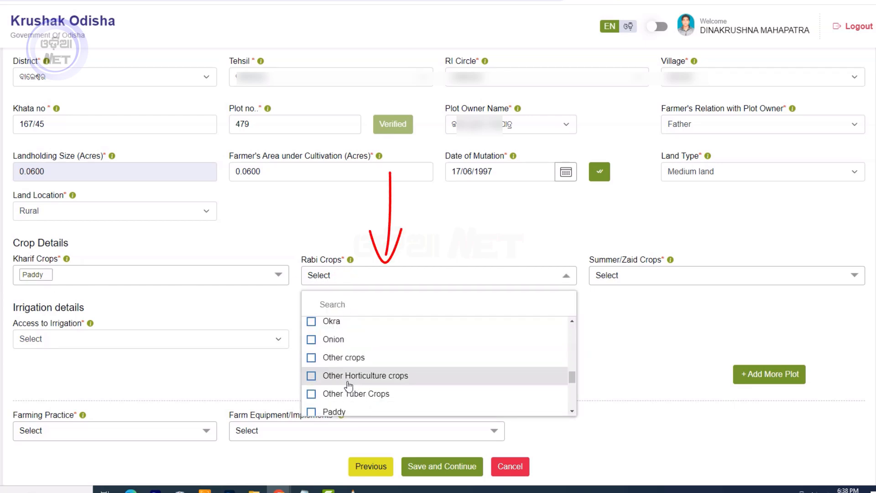
pyautogui.scroll(2, 346, 378)
pyautogui.click(333, 360)
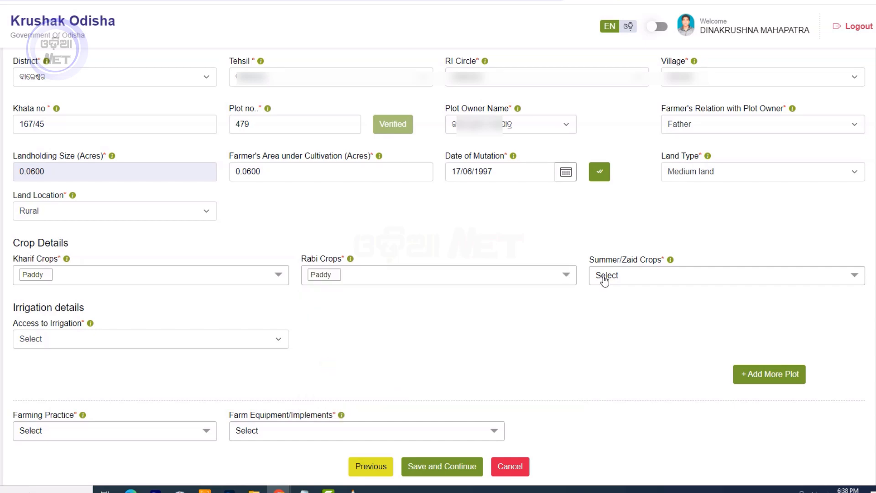
pyautogui.click(630, 279)
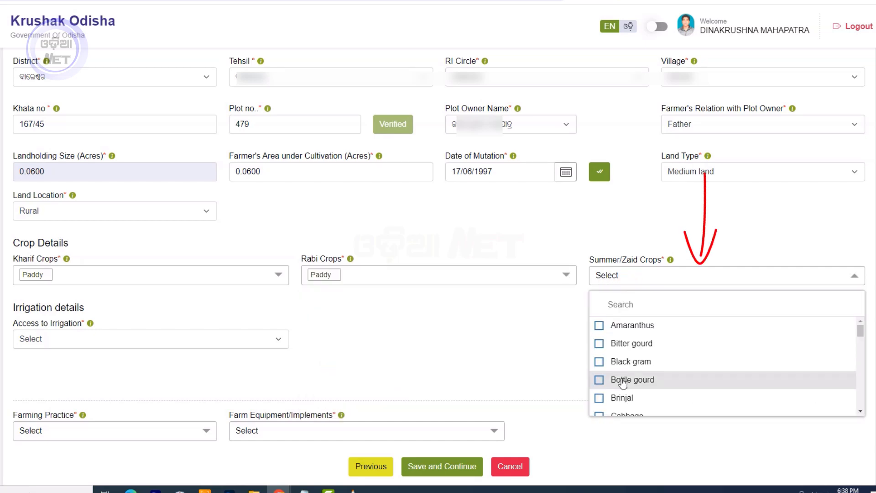
pyautogui.scroll(-5, 624, 384)
pyautogui.scroll(-3, 626, 388)
pyautogui.scroll(4, 625, 389)
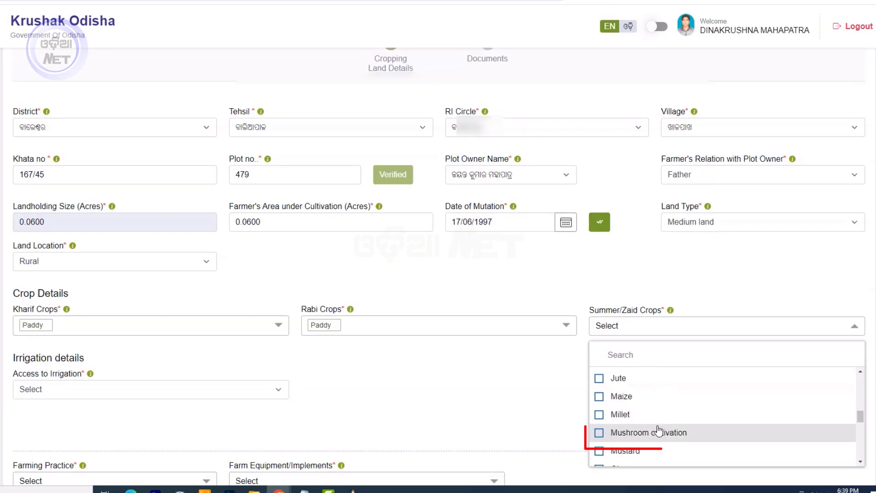
pyautogui.scroll(-2, 616, 439)
pyautogui.click(598, 438)
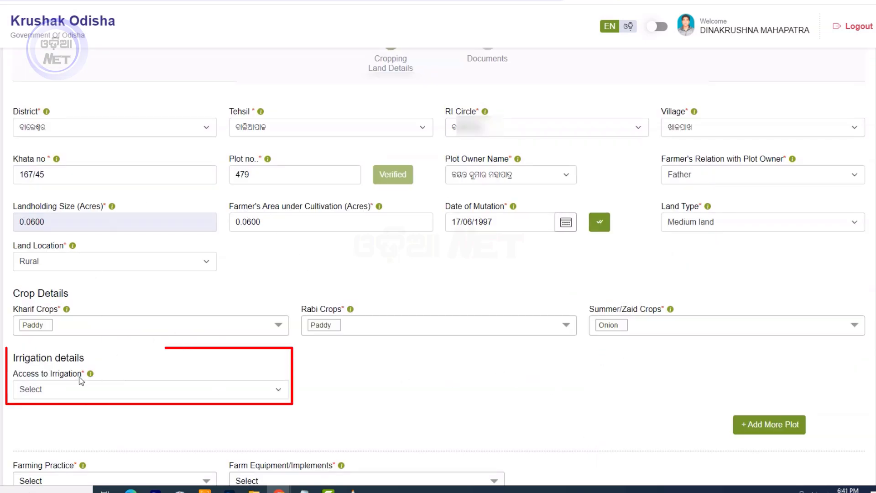
# Set Access to Irrigation to Yes with Borewell as the type, and add a second plot section.
pyautogui.click(133, 392)
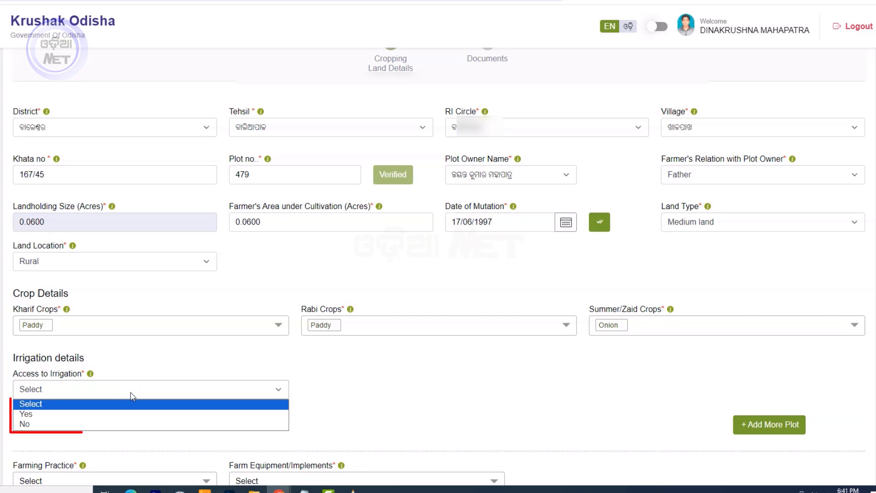
pyautogui.click(43, 415)
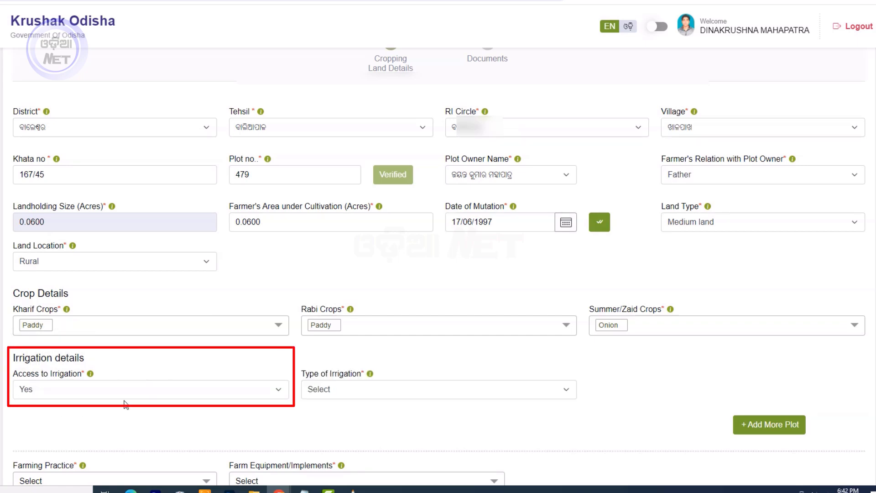
pyautogui.click(366, 390)
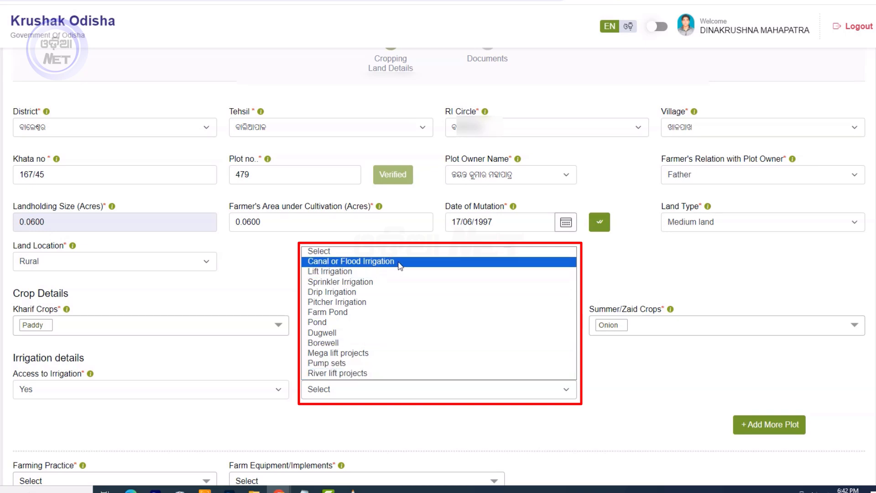
pyautogui.click(363, 343)
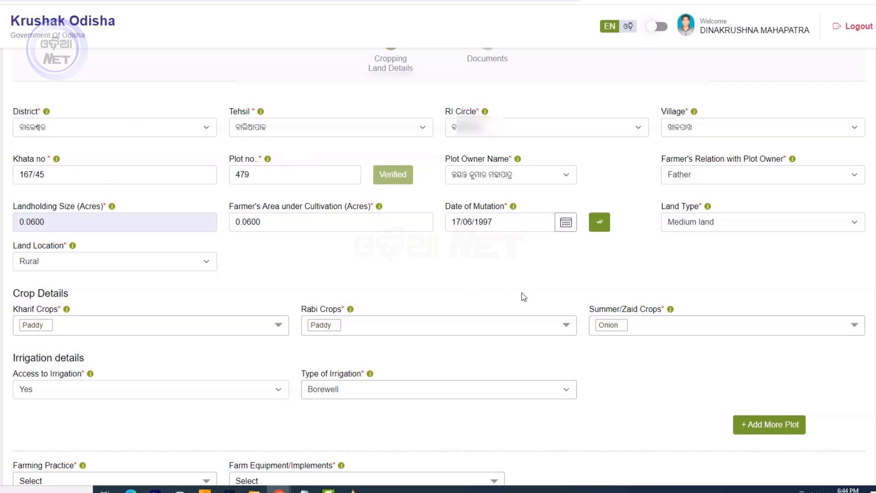
pyautogui.click(795, 429)
pyautogui.scroll(-3, 485, 376)
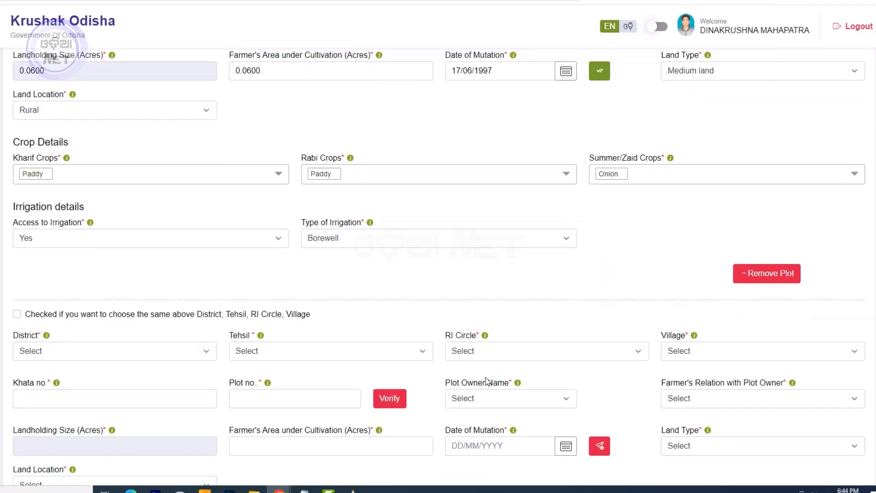
pyautogui.scroll(-3, 488, 380)
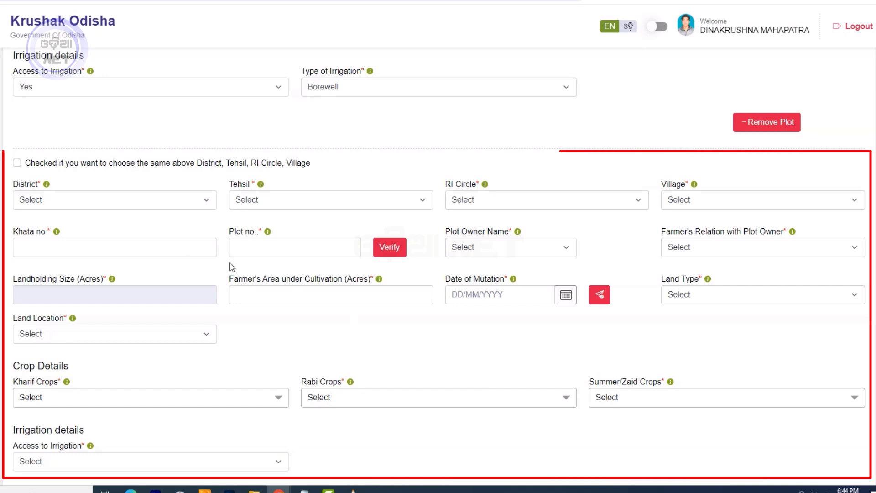
pyautogui.scroll(-1, 231, 267)
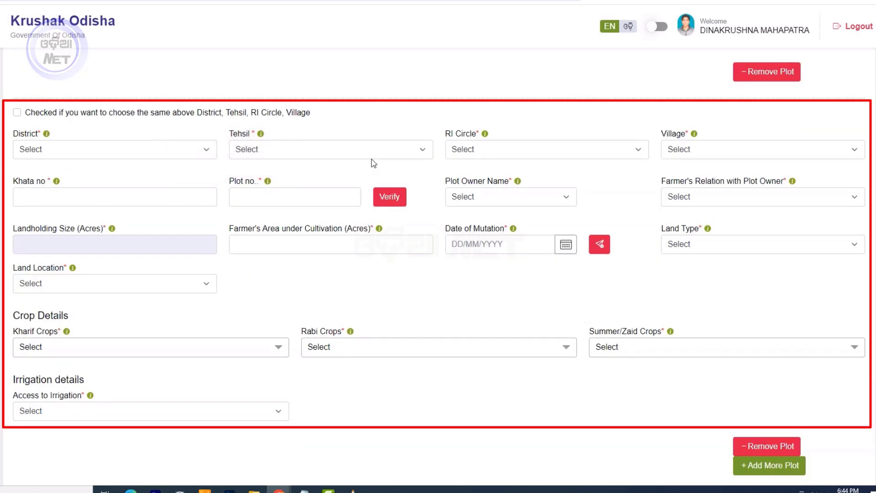
pyautogui.click(17, 113)
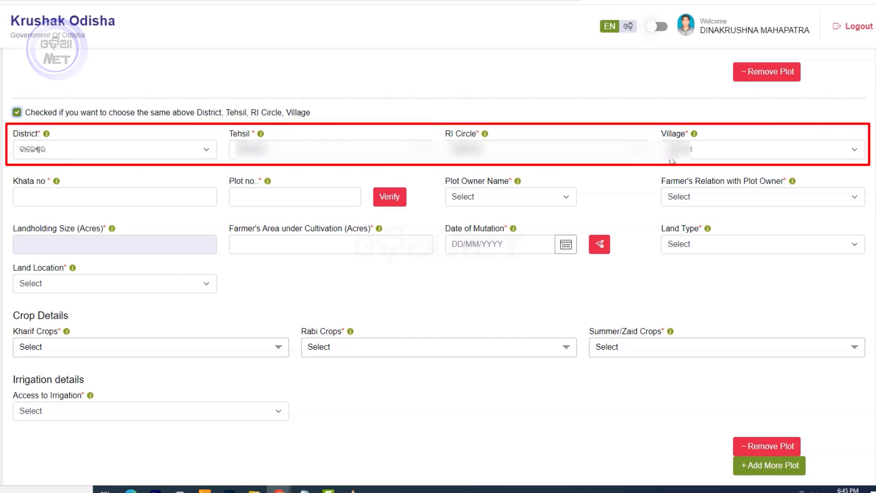
pyautogui.click(50, 197)
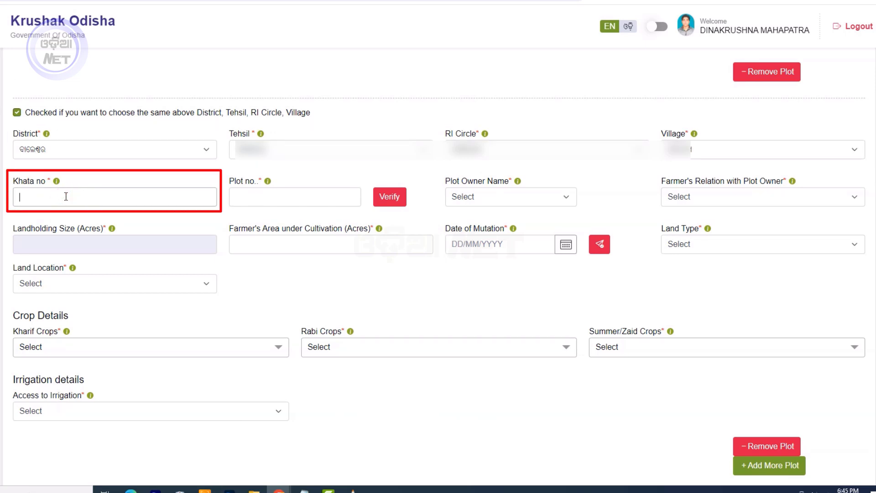
pyautogui.press('Tab')
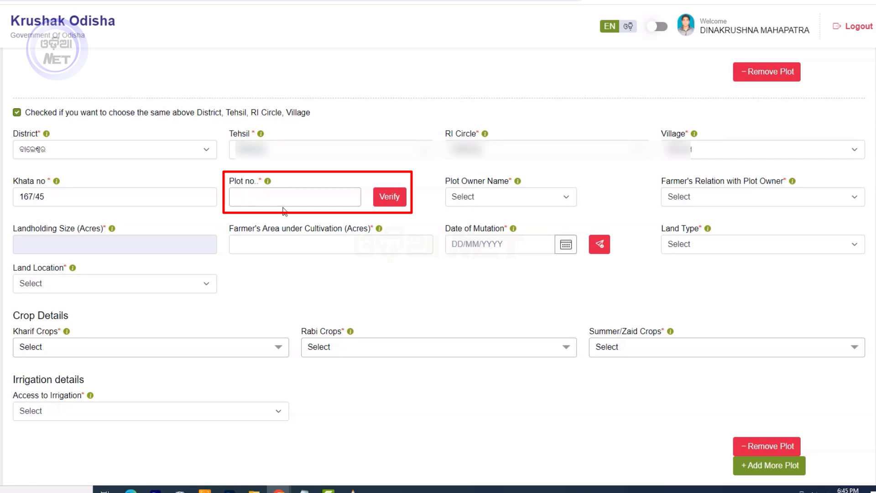
pyautogui.write('322/656')
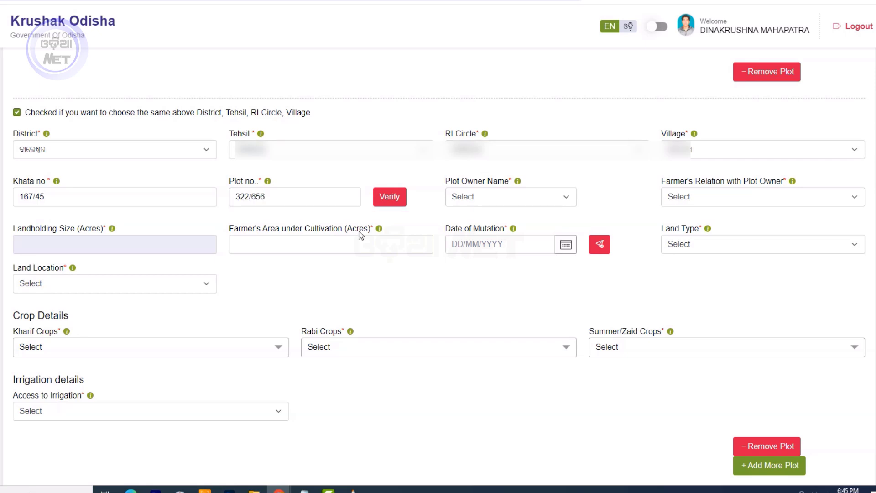
# Verify plot 322/656 with Bhulekh, pick its owner name, and set relation to Father.
pyautogui.click(394, 199)
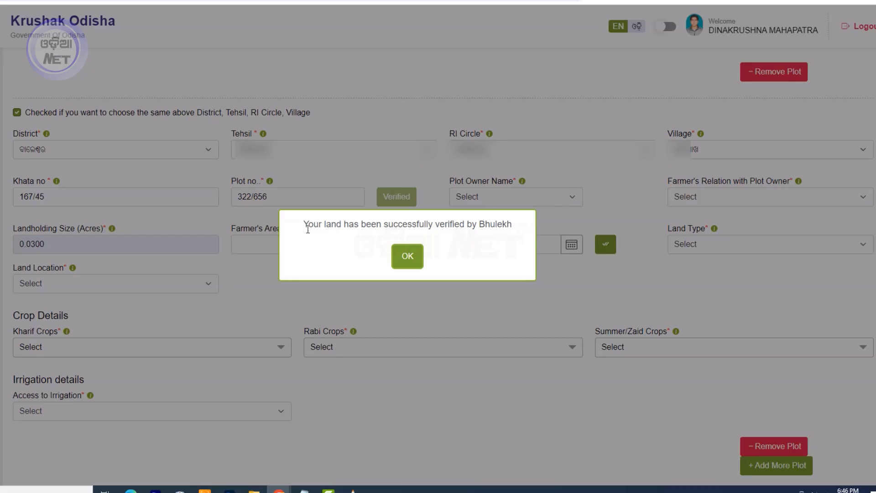
pyautogui.click(407, 258)
pyautogui.click(511, 200)
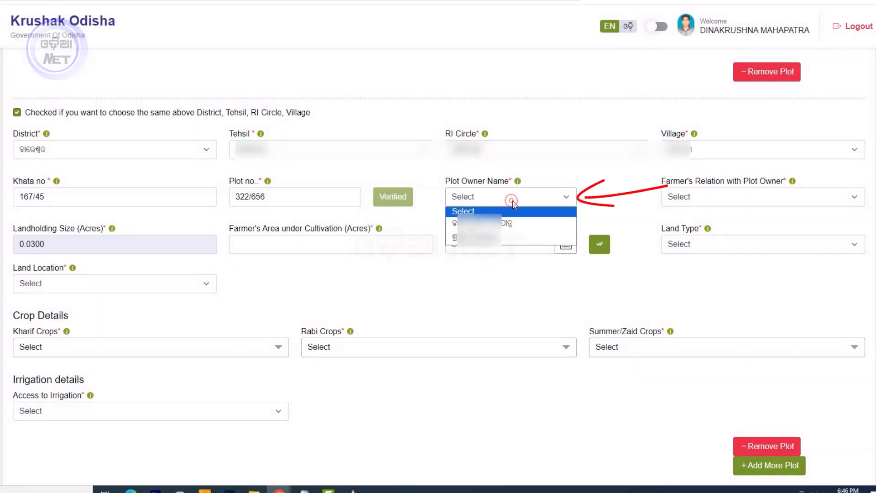
pyautogui.click(493, 223)
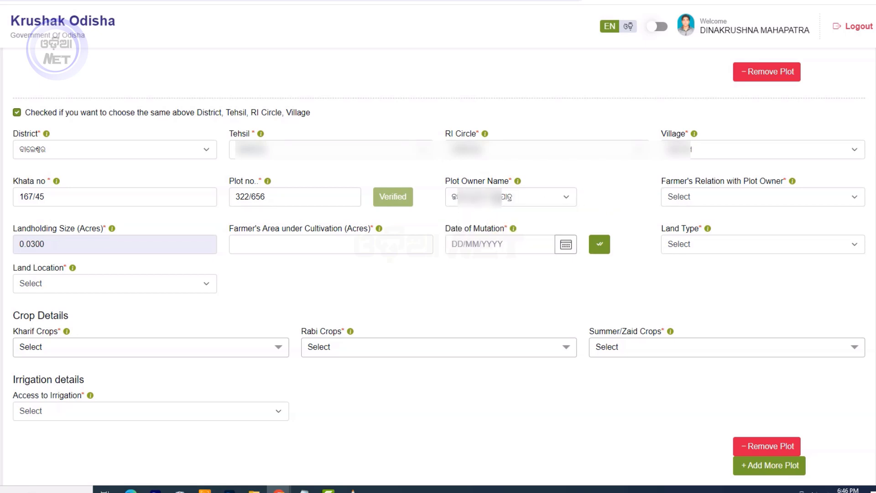
pyautogui.click(708, 197)
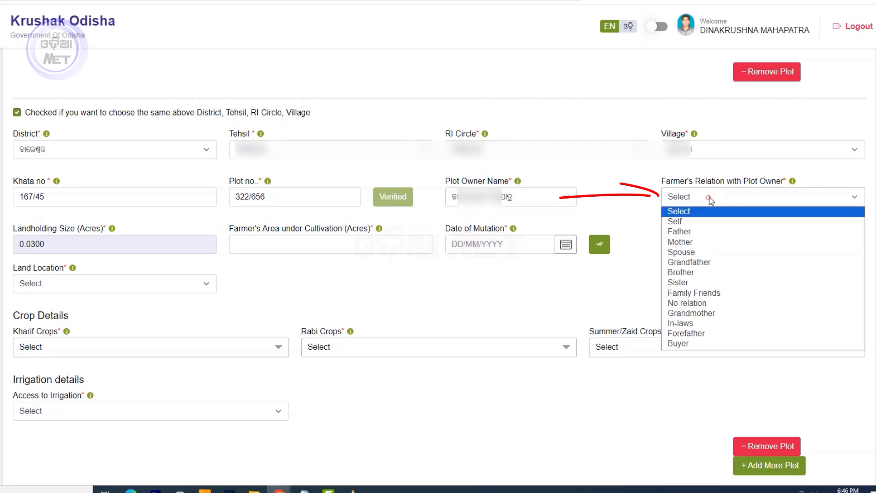
pyautogui.click(673, 234)
# Fill area 0.0300, mutation date 17/06/1997, Medium land type and Rural location.
pyautogui.click(291, 240)
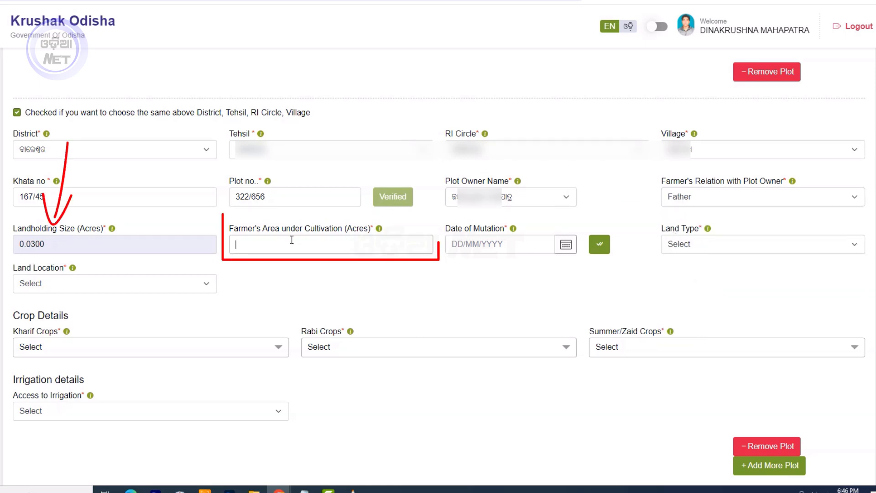
pyautogui.scroll(1, 539, 243)
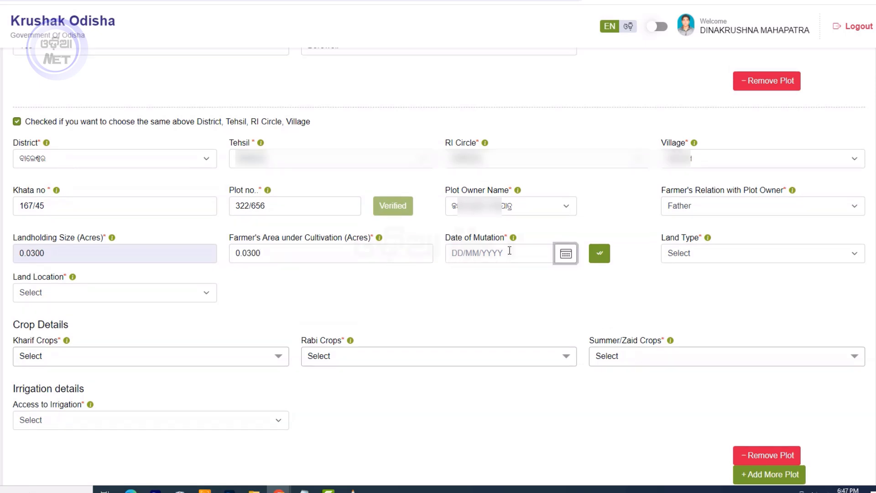
pyautogui.click(566, 254)
pyautogui.click(525, 273)
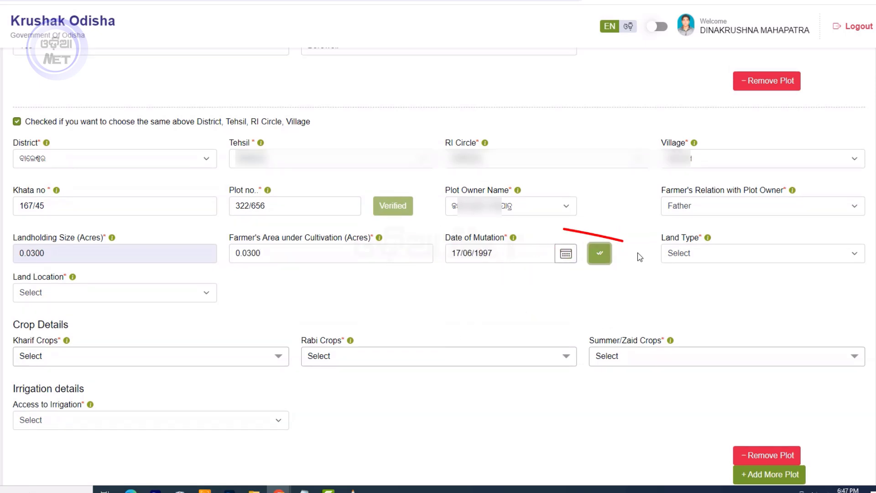
pyautogui.click(713, 254)
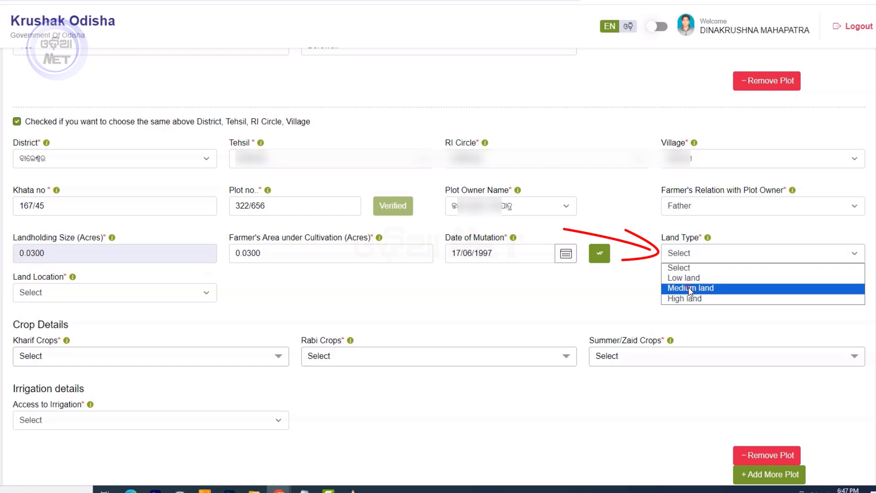
pyautogui.click(690, 288)
pyautogui.click(57, 293)
pyautogui.click(48, 328)
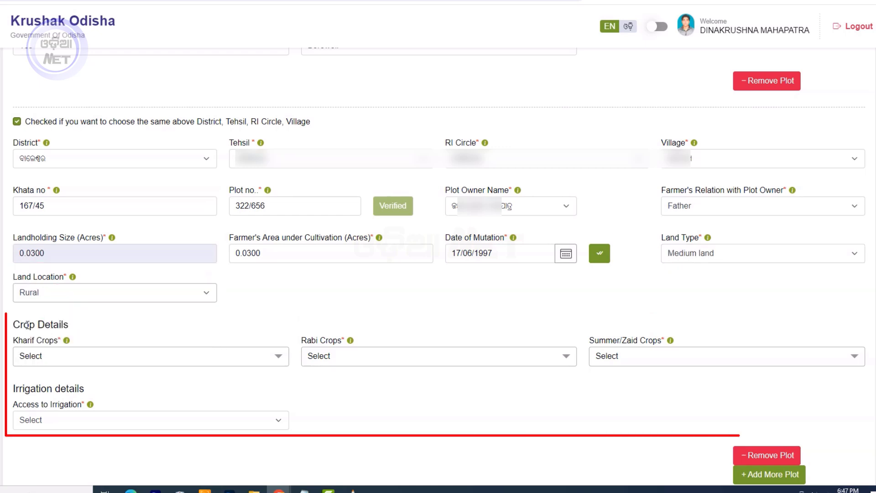
# Tick Paddy for the Kharif and Rabi crops and Onion for Summer/Zaid on the second plot.
pyautogui.click(83, 356)
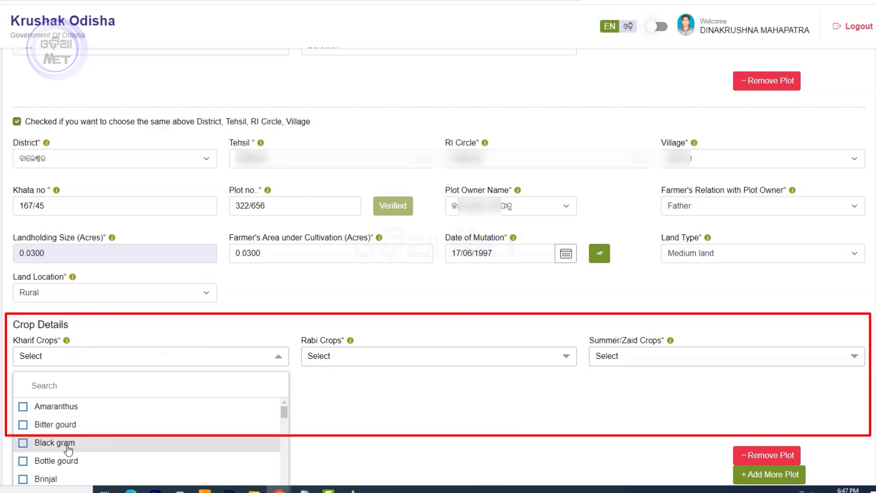
pyautogui.scroll(-2, 158, 343)
pyautogui.scroll(-6, 41, 367)
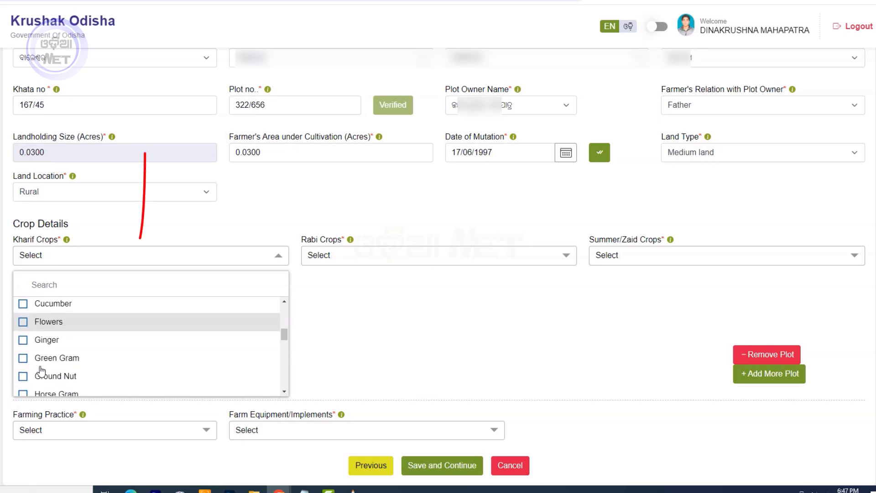
pyautogui.click(43, 365)
pyautogui.click(351, 255)
pyautogui.scroll(-10, 333, 370)
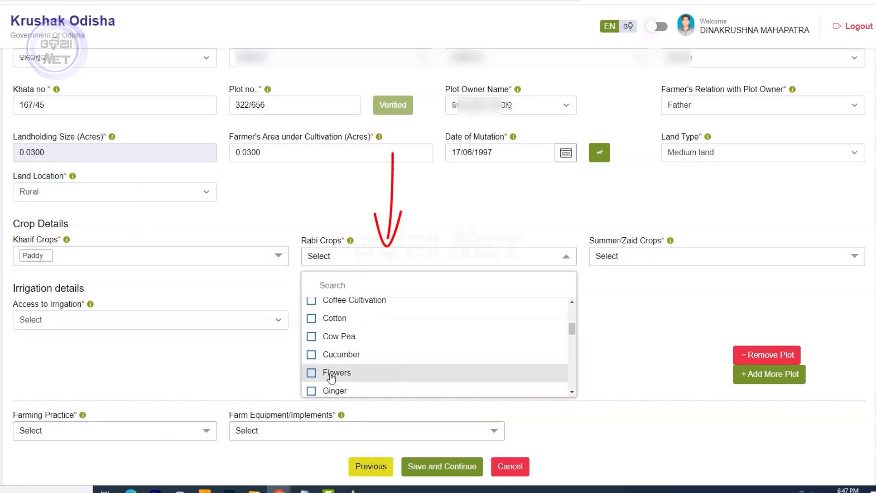
pyautogui.click(542, 328)
pyautogui.click(609, 259)
pyautogui.scroll(7, 637, 350)
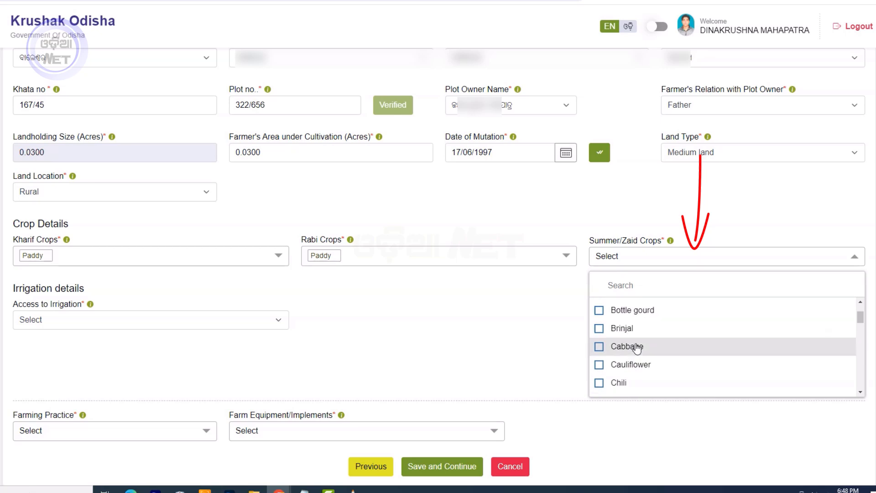
pyautogui.scroll(-9, 635, 347)
pyautogui.click(634, 346)
pyautogui.click(152, 300)
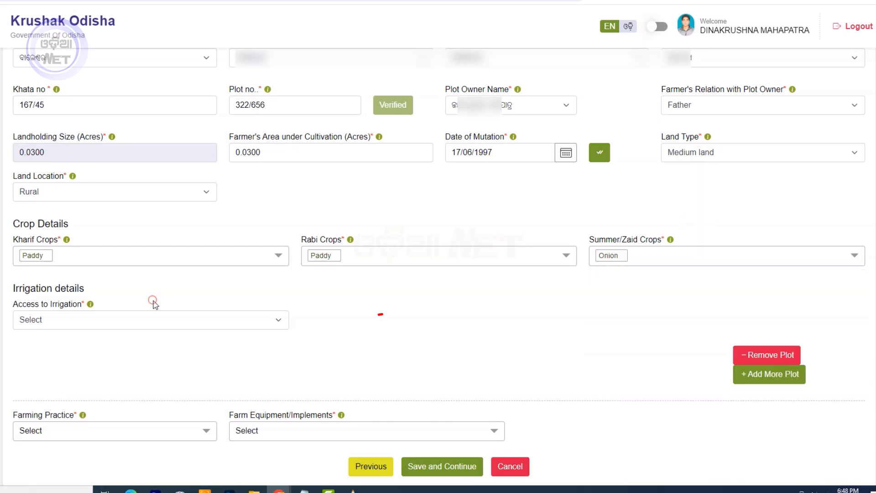
# Set Access to Irrigation to Yes with Borewell as the type, then add another plot.
pyautogui.click(83, 321)
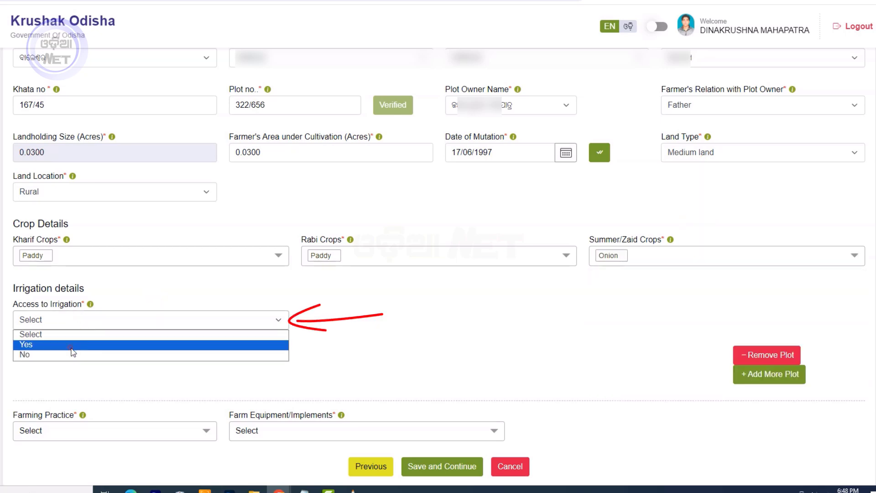
pyautogui.click(72, 346)
pyautogui.click(345, 319)
pyautogui.click(346, 320)
pyautogui.click(345, 321)
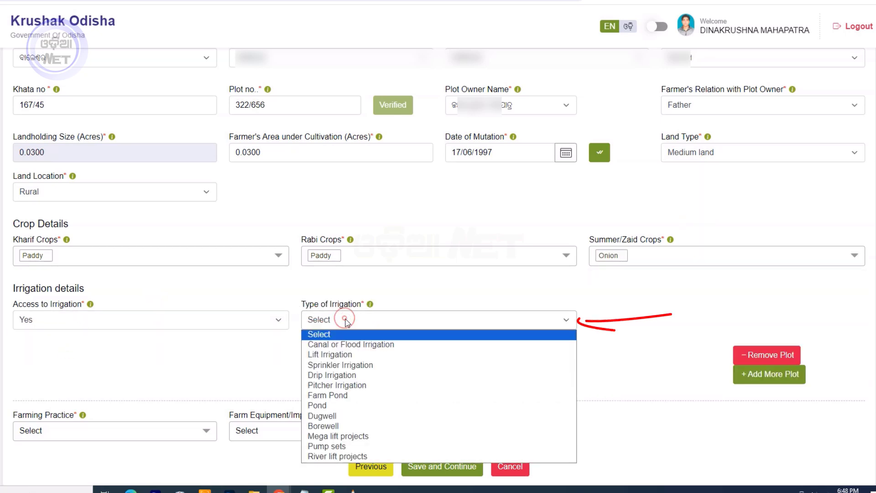
pyautogui.click(335, 426)
pyautogui.scroll(1, 285, 291)
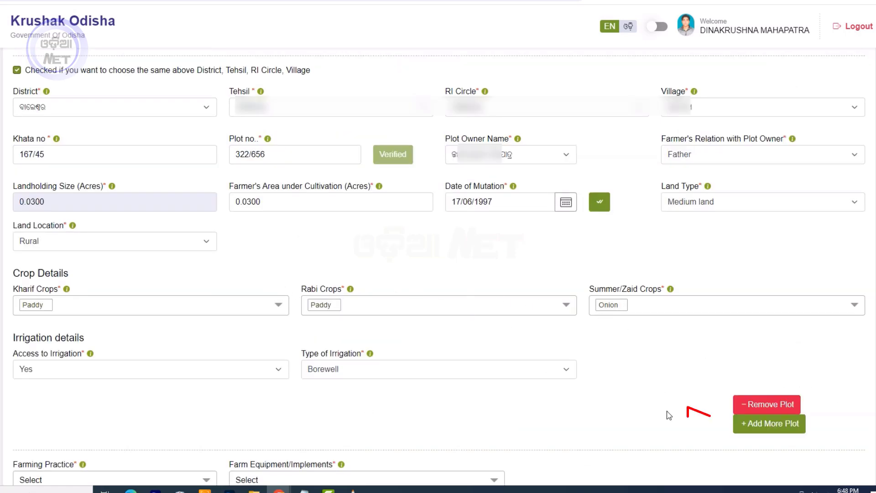
pyautogui.click(771, 434)
# Reuse the first plot's District, Tehsil, RI Circle and Village for the new plot.
pyautogui.scroll(-5, 578, 306)
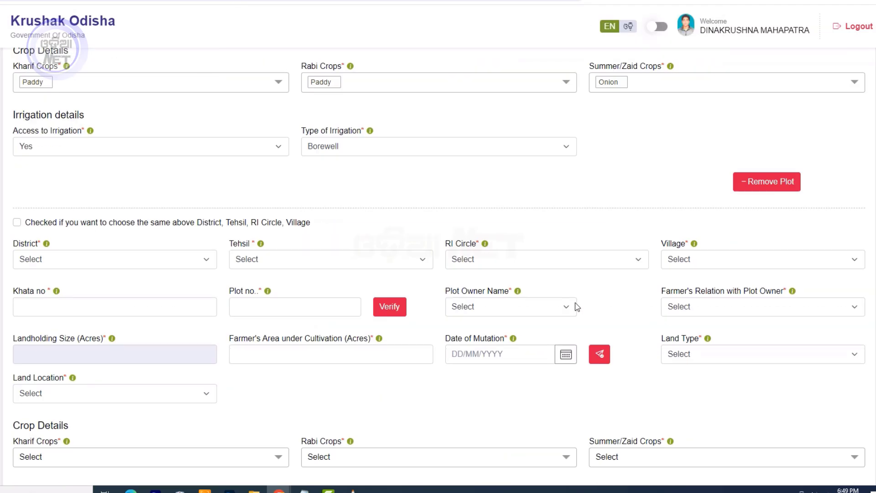
pyautogui.scroll(-1, 577, 307)
pyautogui.click(27, 172)
pyautogui.scroll(-1, 226, 247)
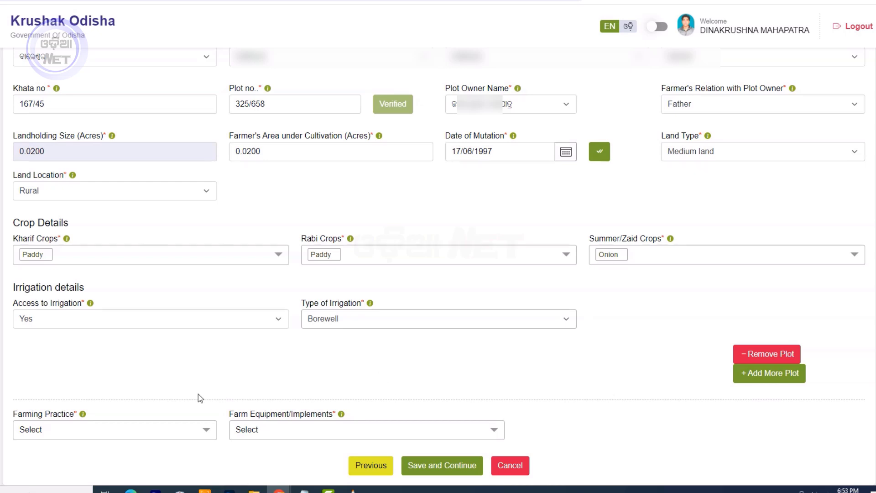
# Set Farming Practice to Organic Farming and Farm Equipment/Implements to Pump set.
pyautogui.click(175, 432)
pyautogui.scroll(-3, 123, 429)
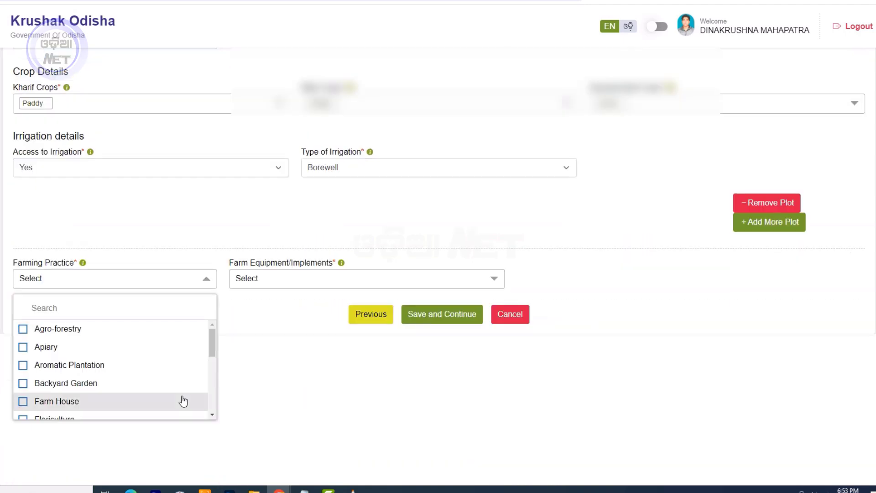
pyautogui.scroll(-3, 108, 356)
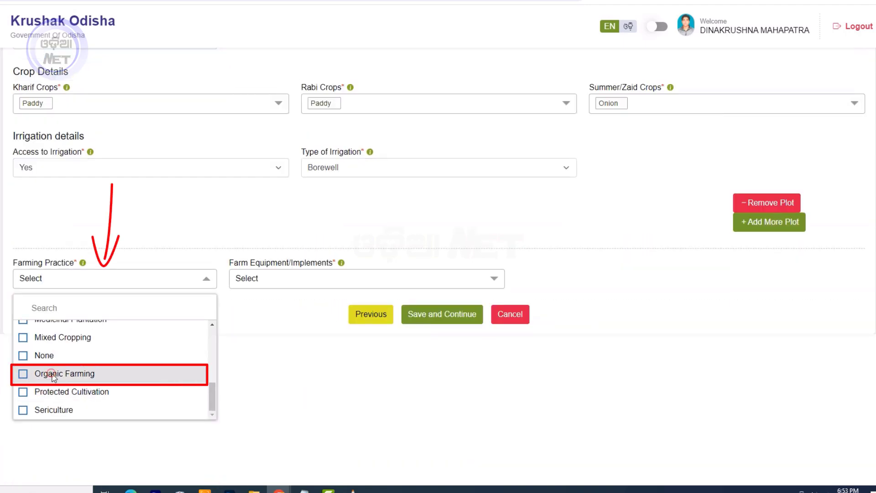
pyautogui.click(32, 374)
pyautogui.scroll(3, 185, 380)
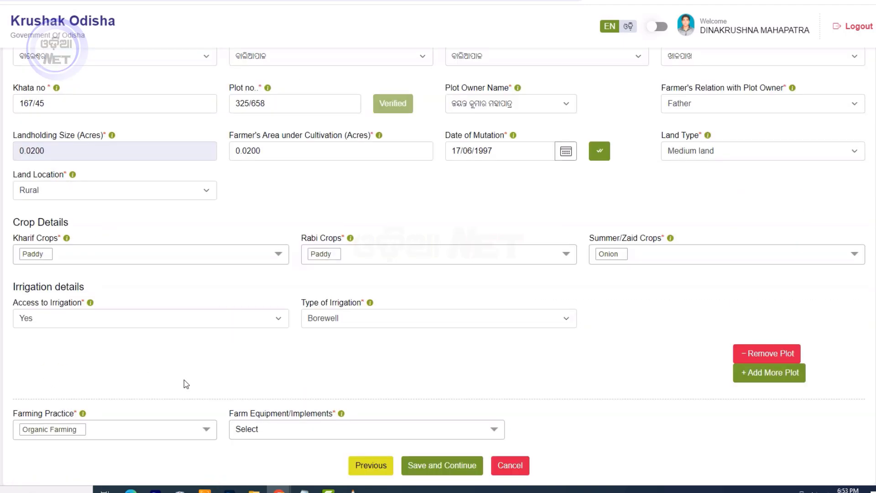
pyautogui.click(293, 427)
pyautogui.scroll(-6, 459, 385)
pyautogui.scroll(-4, 274, 209)
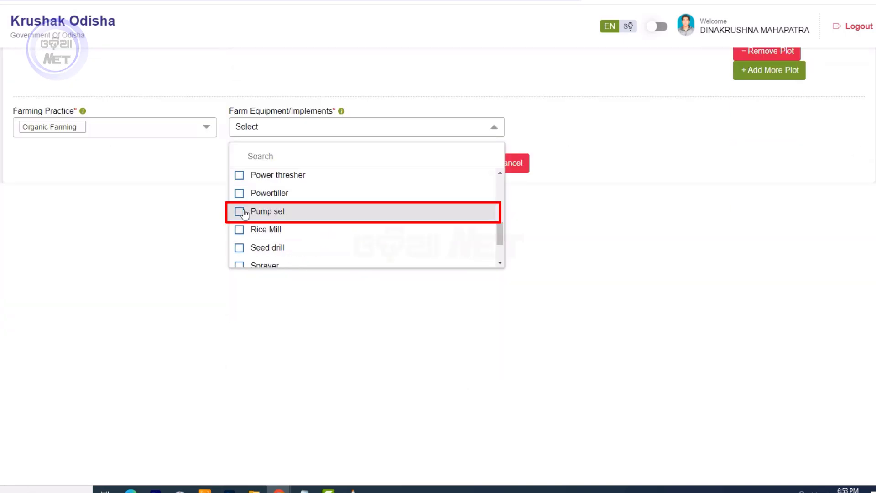
pyautogui.click(244, 213)
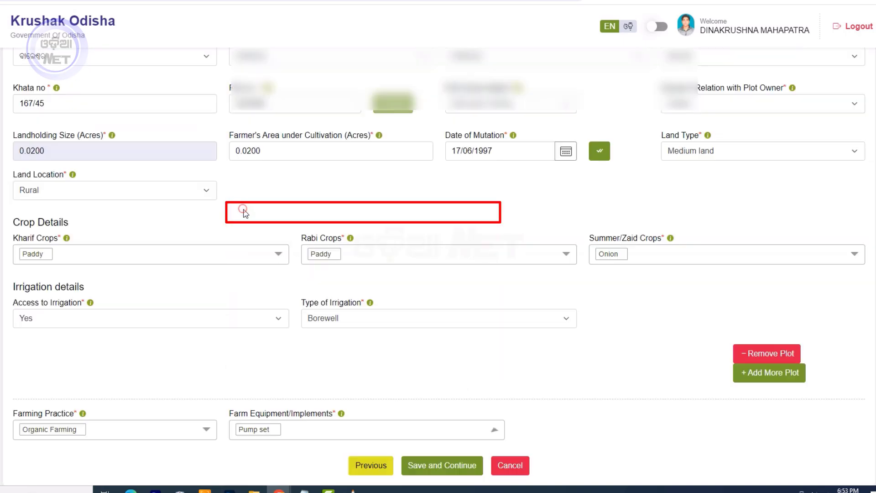
# Save and continue the cropping land details, confirm with Yes, and acknowledge the Record Saved Successfully message.
pyautogui.click(436, 466)
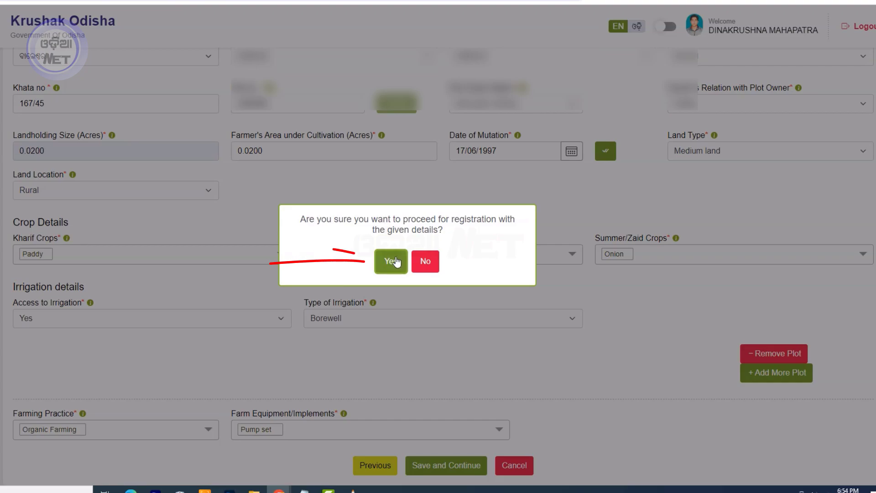
pyautogui.click(391, 262)
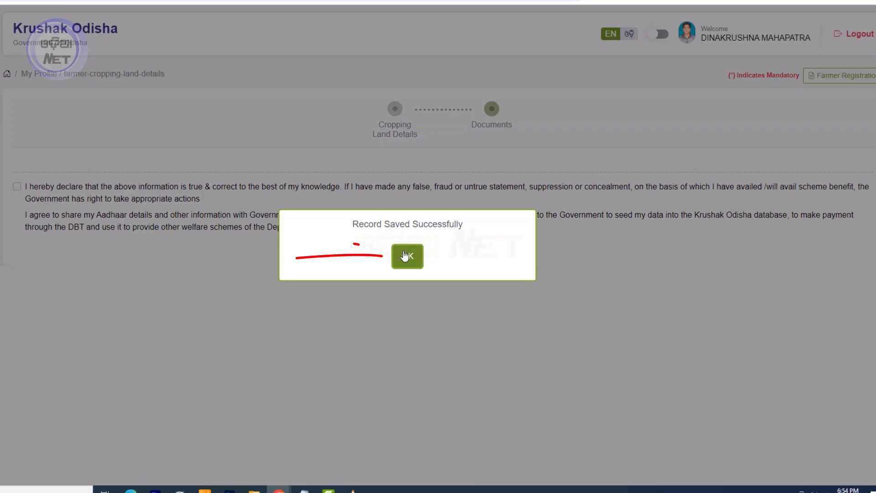
pyautogui.click(407, 258)
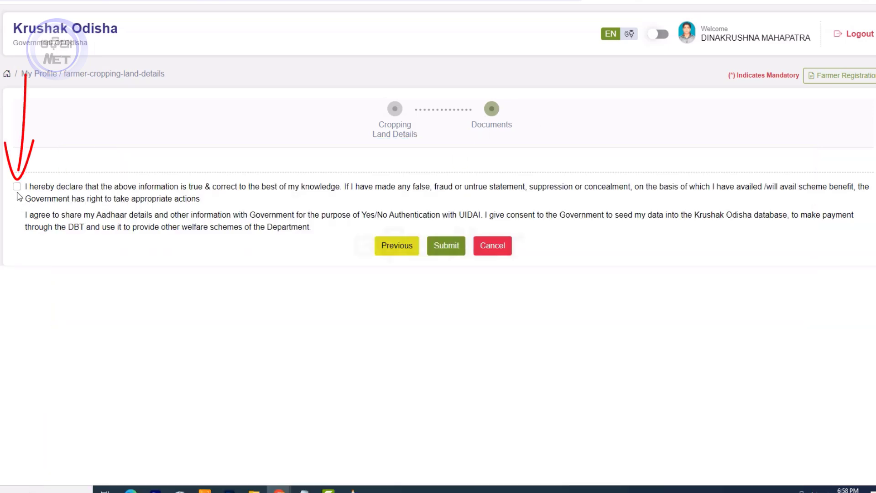
# Submit the registration with its declaration and confirm Yes to get the Application Id.
pyautogui.click(448, 247)
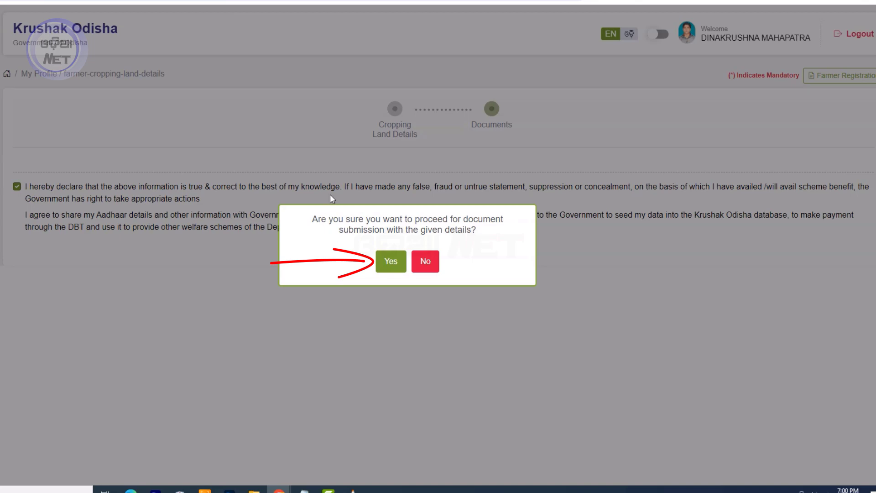
pyautogui.click(388, 267)
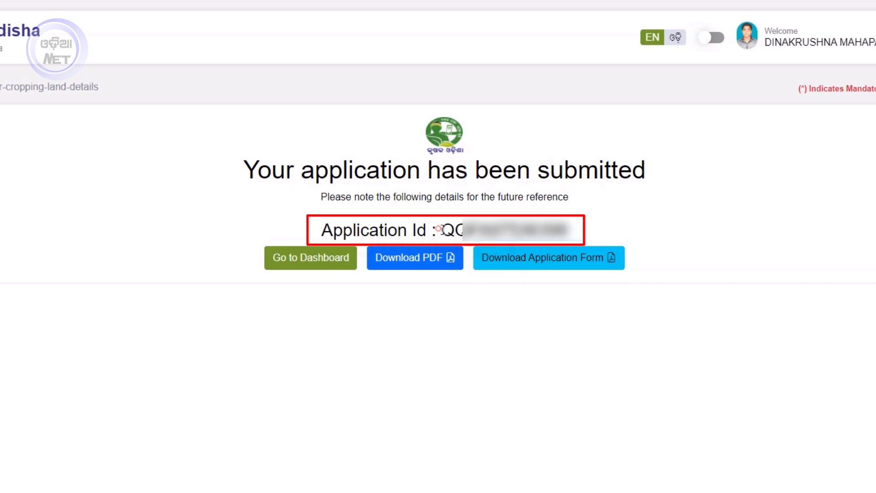
# Note the Application Id, download and view Krushak Odisha.pdf, then download the application form.
pyautogui.moveTo(441, 229); pyautogui.dragTo(570, 231)
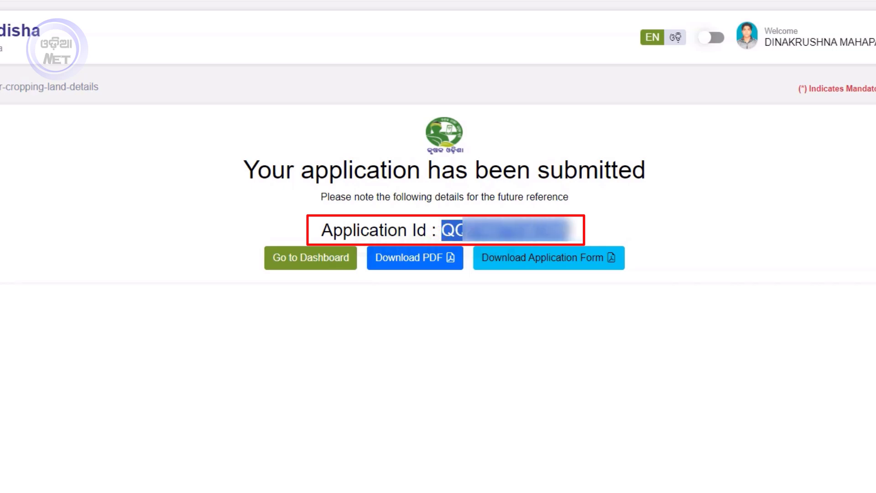
pyautogui.click(399, 266)
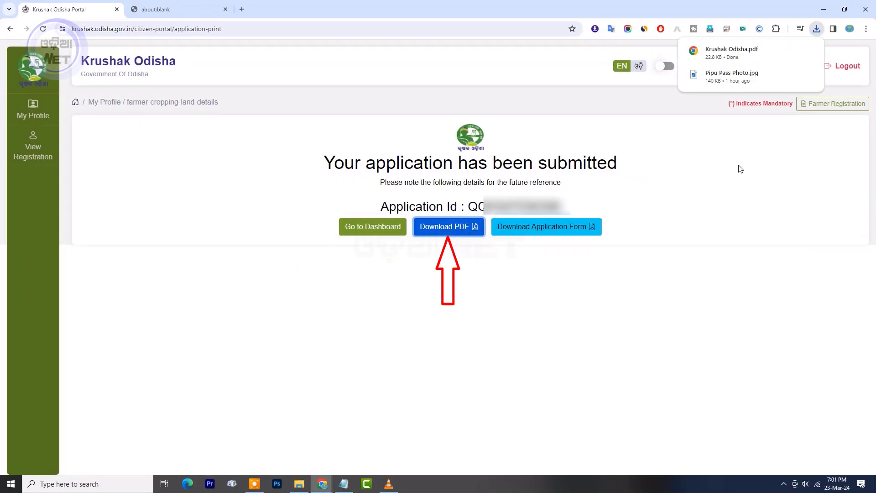
pyautogui.click(763, 51)
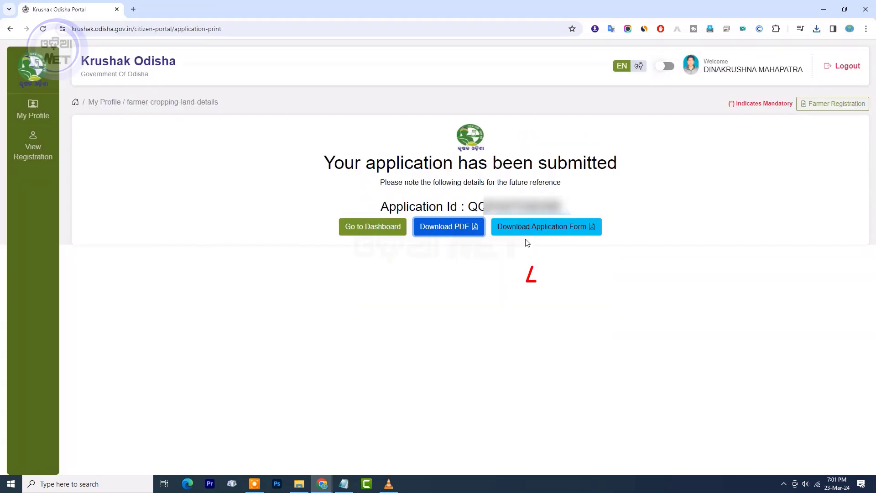
pyautogui.click(574, 232)
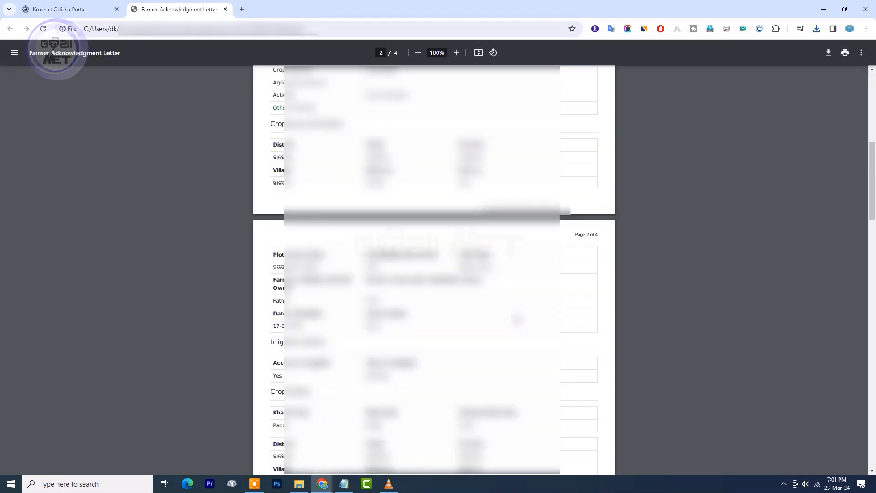
pyautogui.scroll(10, 434, 269)
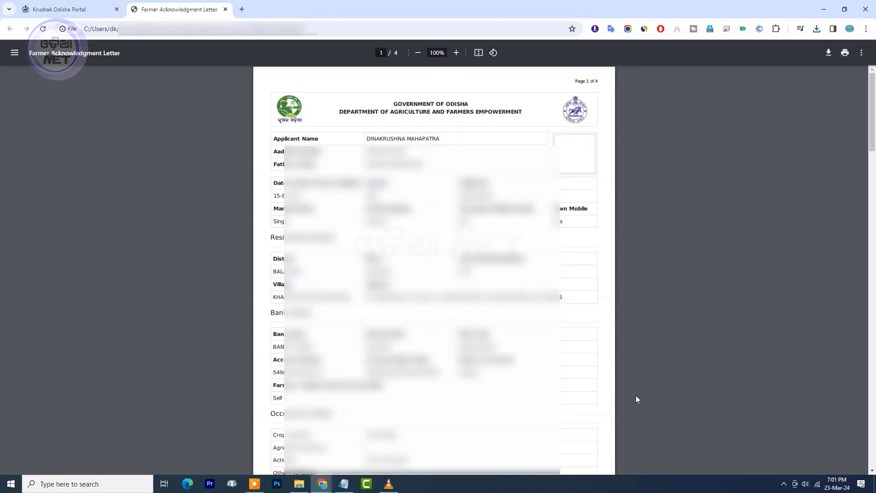
pyautogui.scroll(-12, 434, 269)
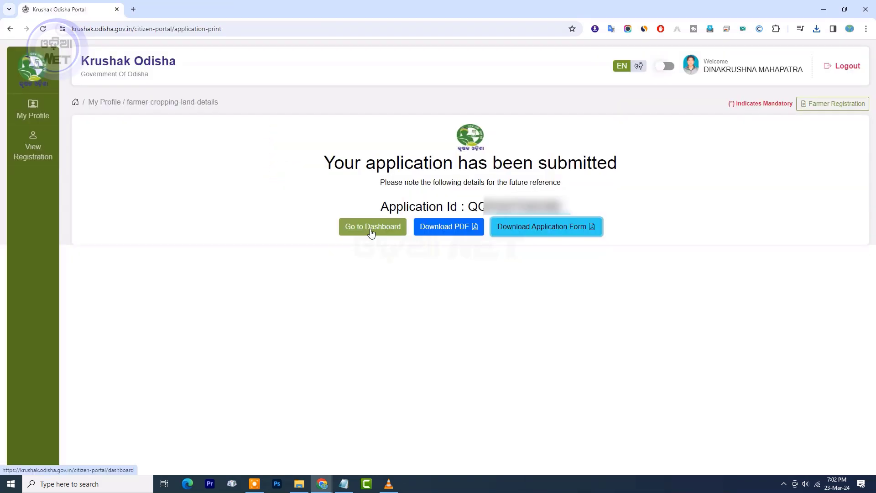
# Go back to the farmer dashboard and log out to the Farmer Login page.
pyautogui.click(371, 230)
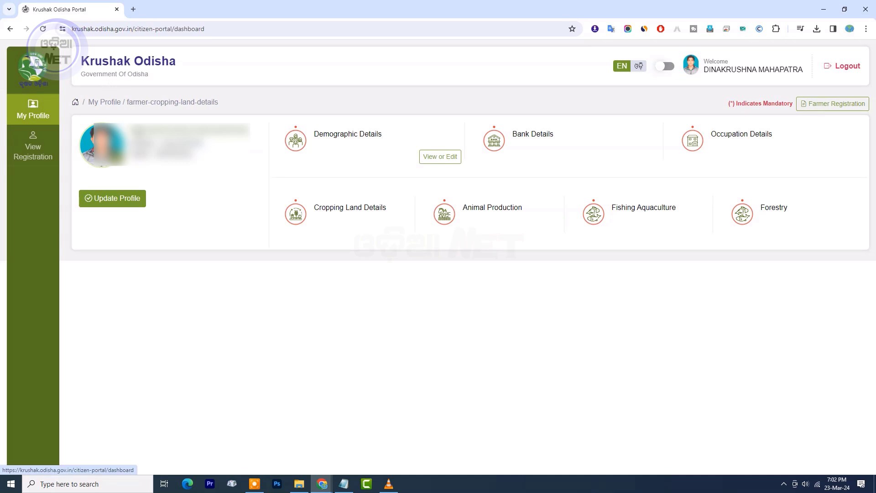
pyautogui.click(843, 65)
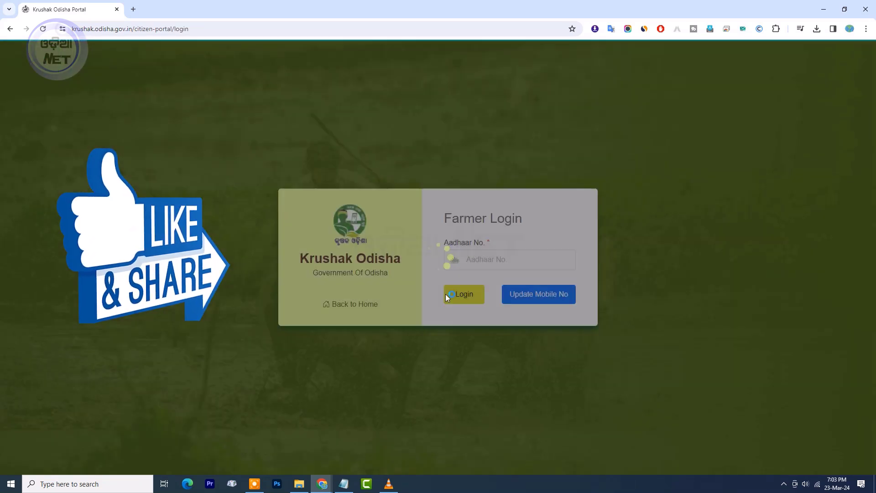